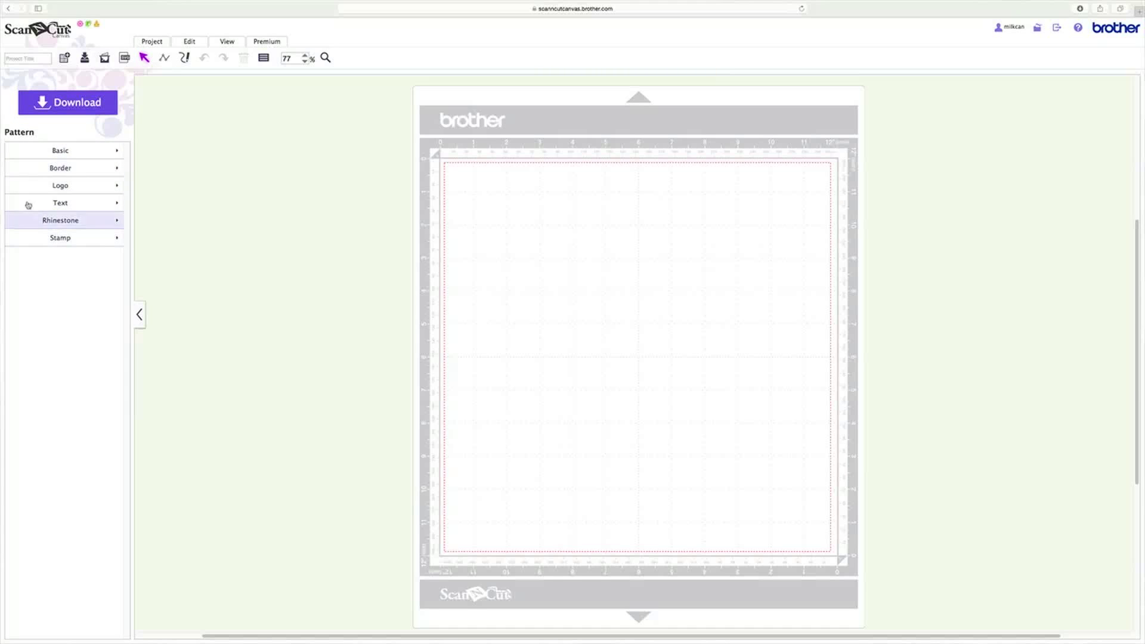
Add a rounded square from the basic patterns and enlarge it proportionally to about 4.98 inches.
click(68, 153)
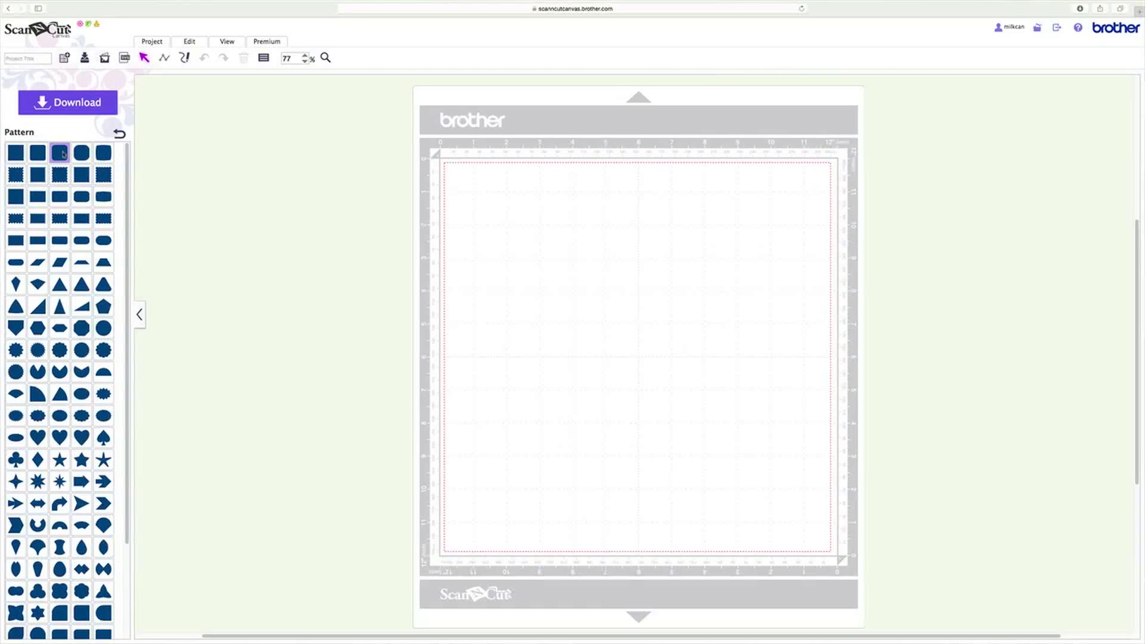
click(62, 154)
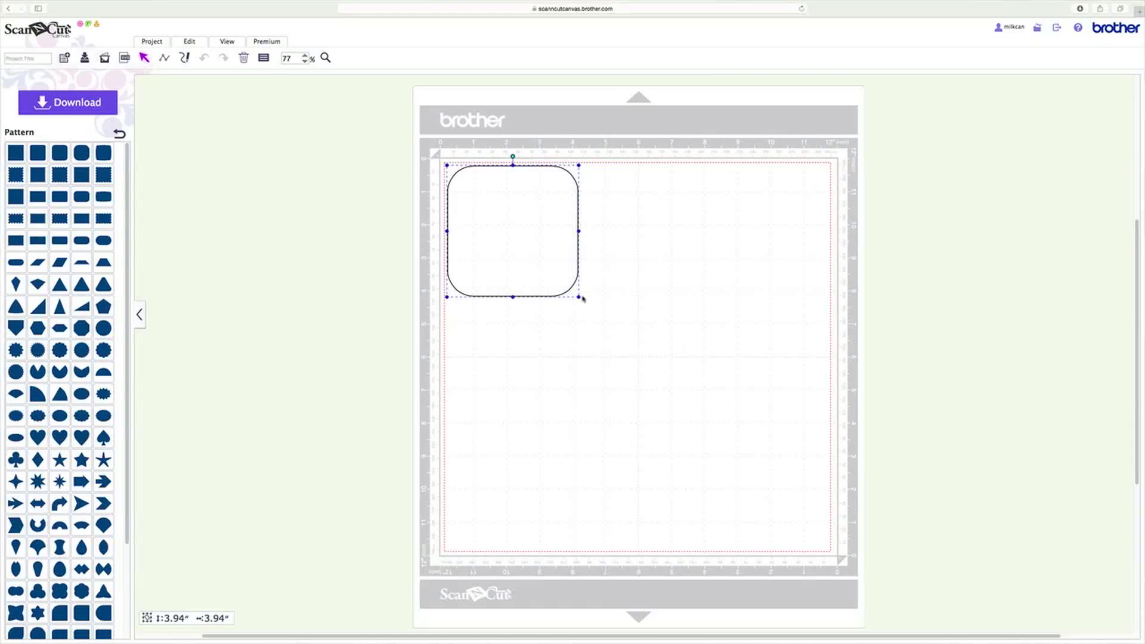
drag(579, 296, 614, 394)
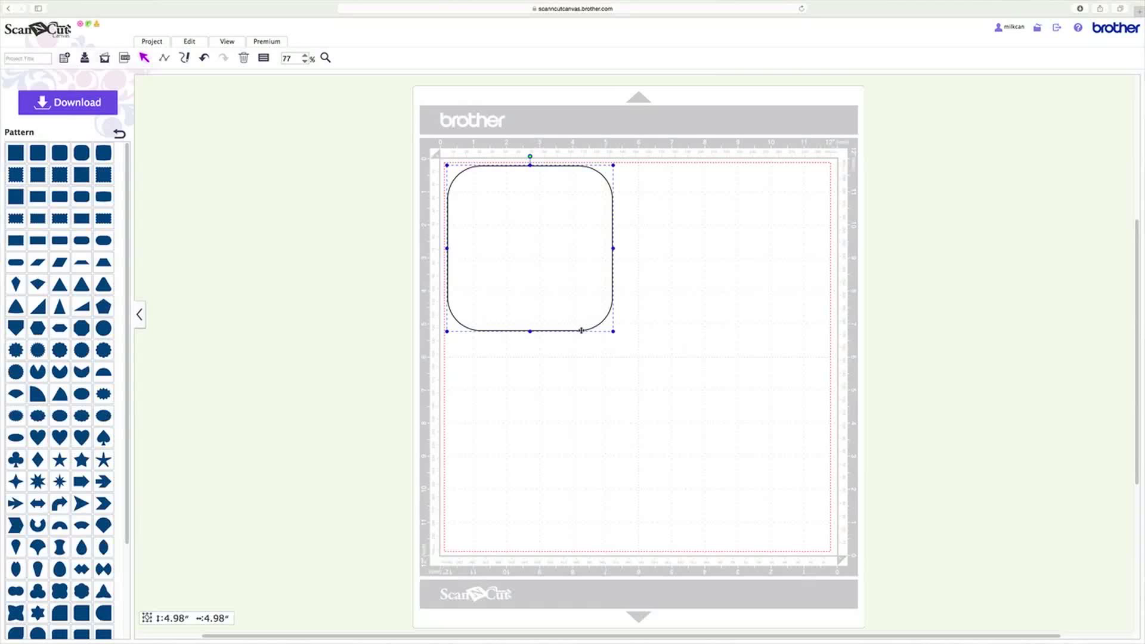
Move the rounded square to the right of the mat's centre and rotate it slightly clockwise.
drag(581, 330, 737, 420)
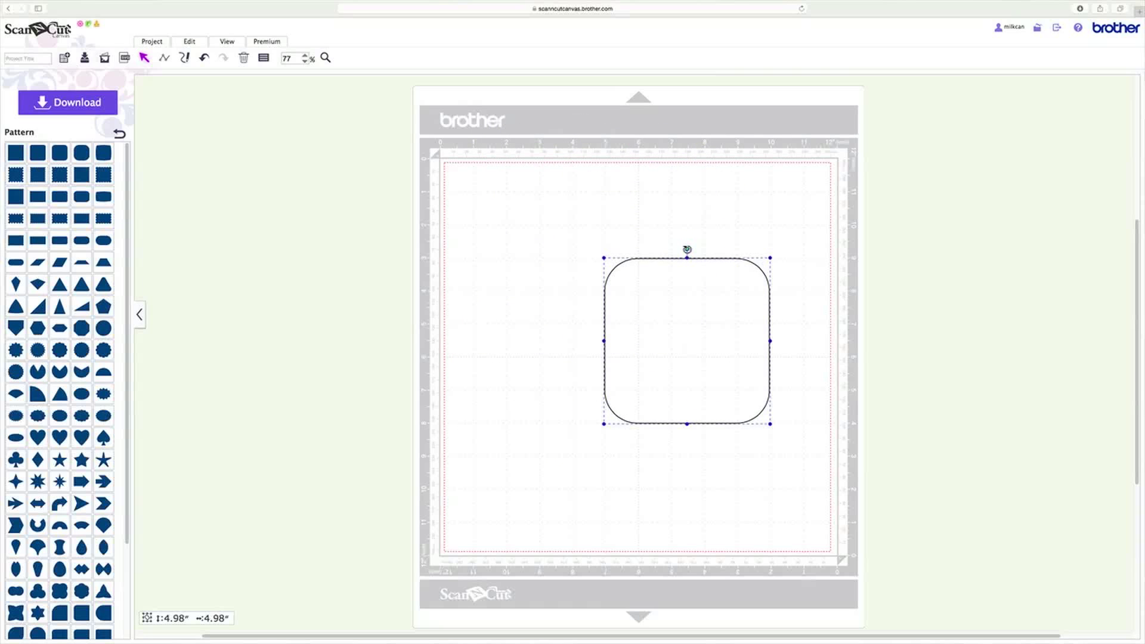
drag(687, 249, 702, 232)
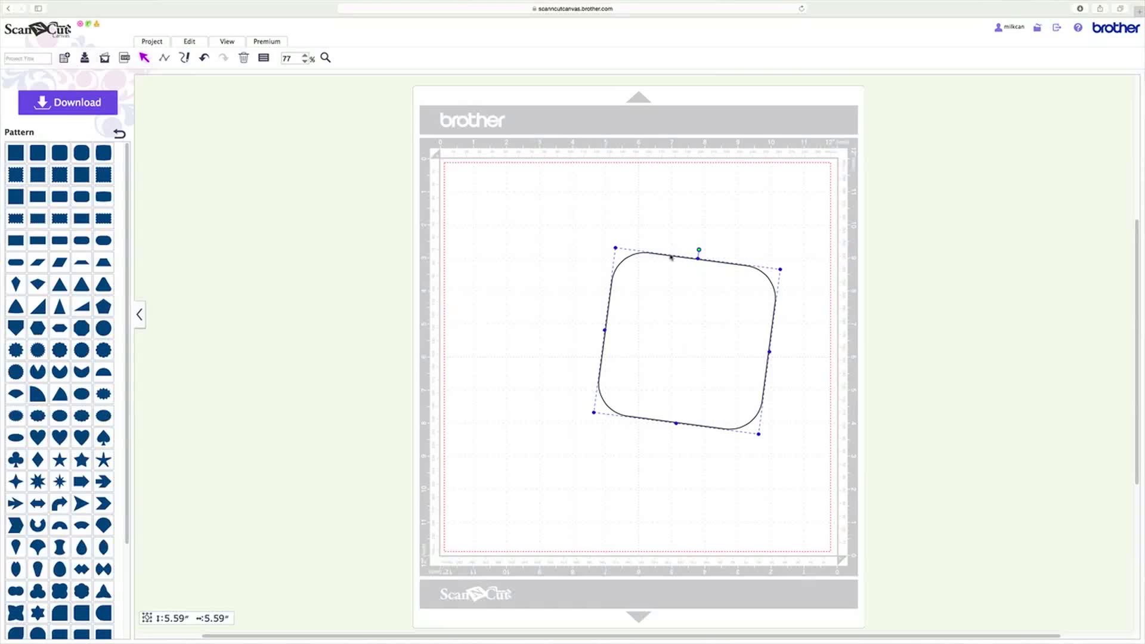
Enter point editing for the rounded square and delete the upper point on its left side.
double_click(671, 258)
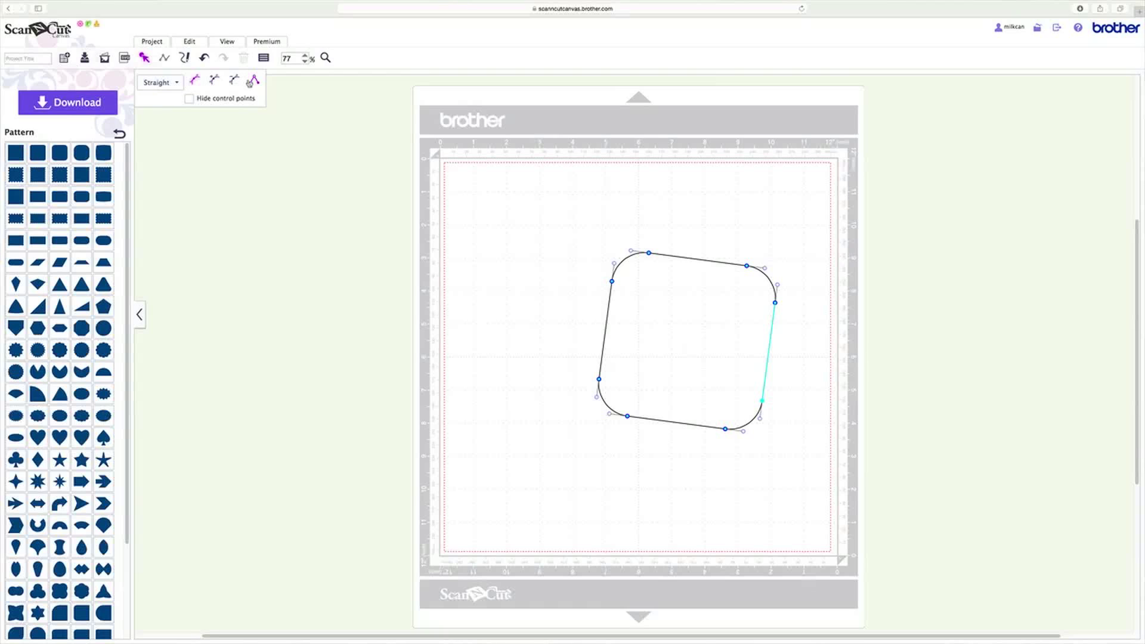
click(612, 282)
click(236, 81)
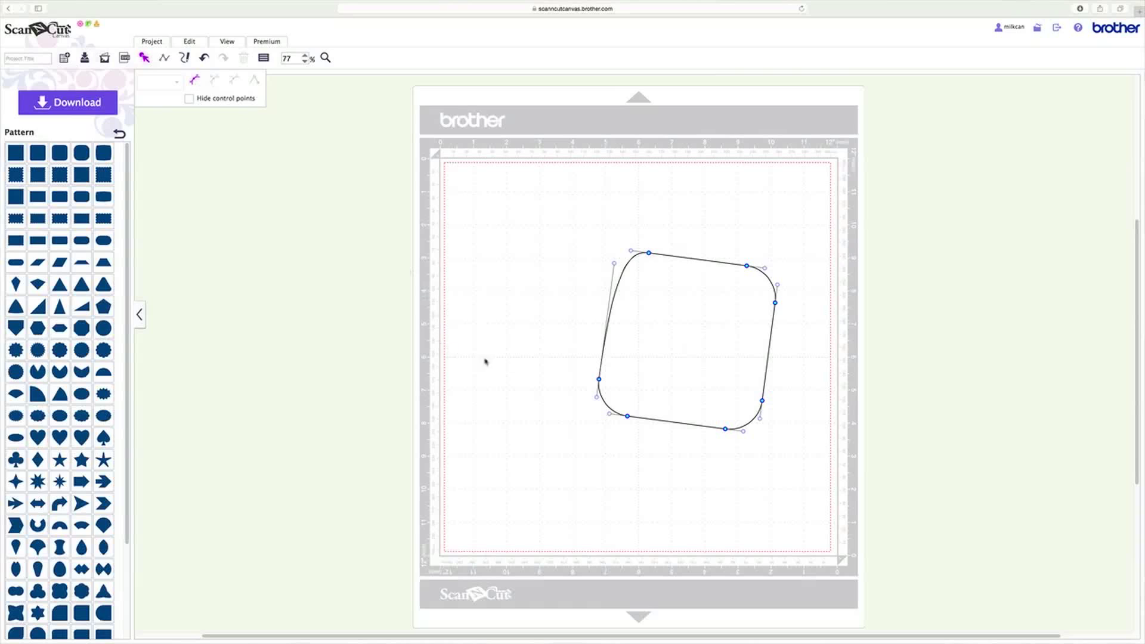
Convert the shape's lower-left corner to a straight segment and reshape the upper-left curve so it bulges far outward.
click(600, 381)
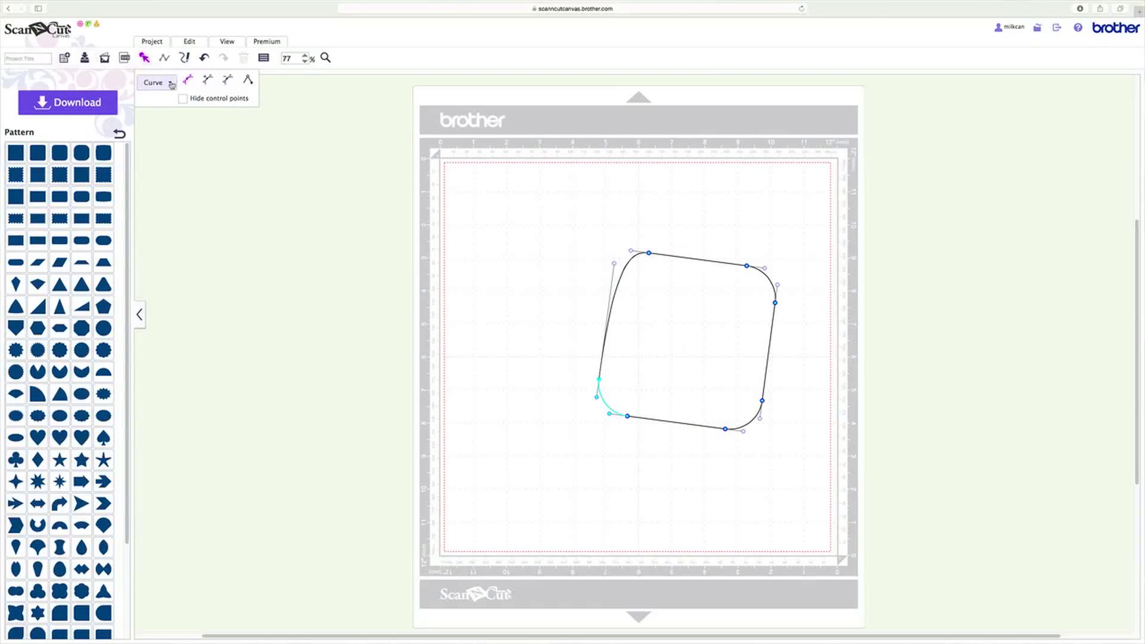
click(171, 84)
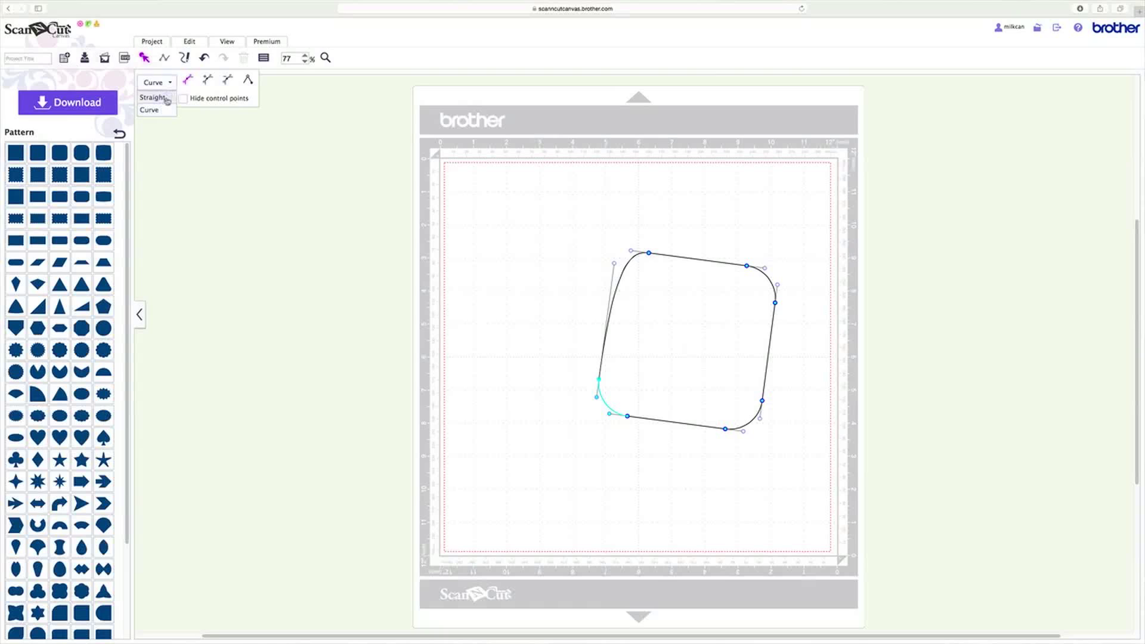
click(154, 98)
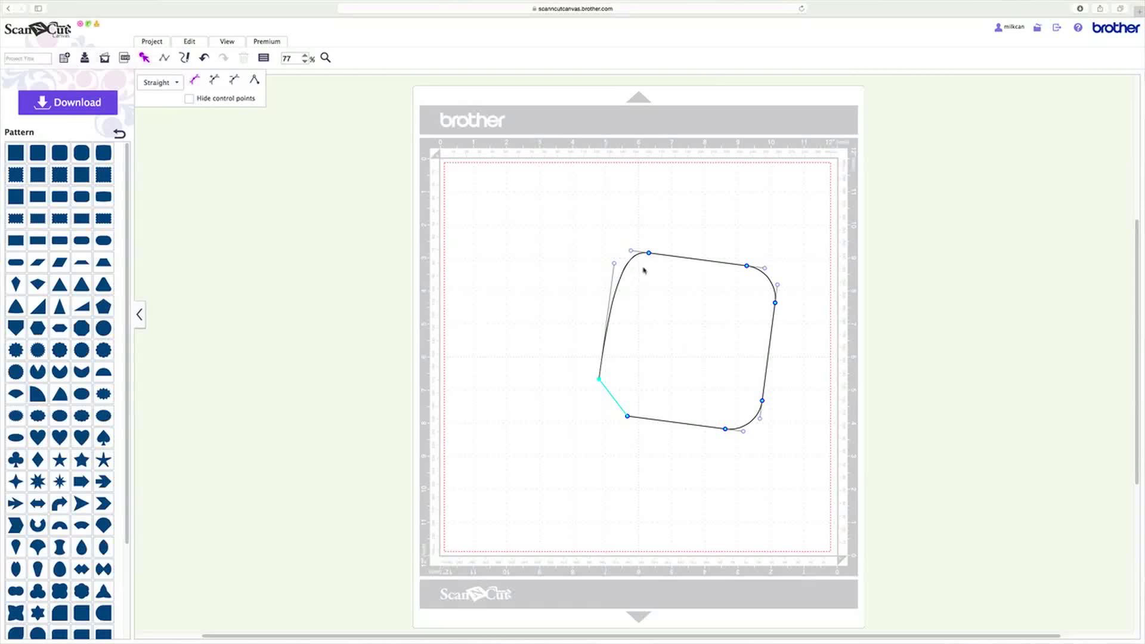
drag(649, 256, 422, 210)
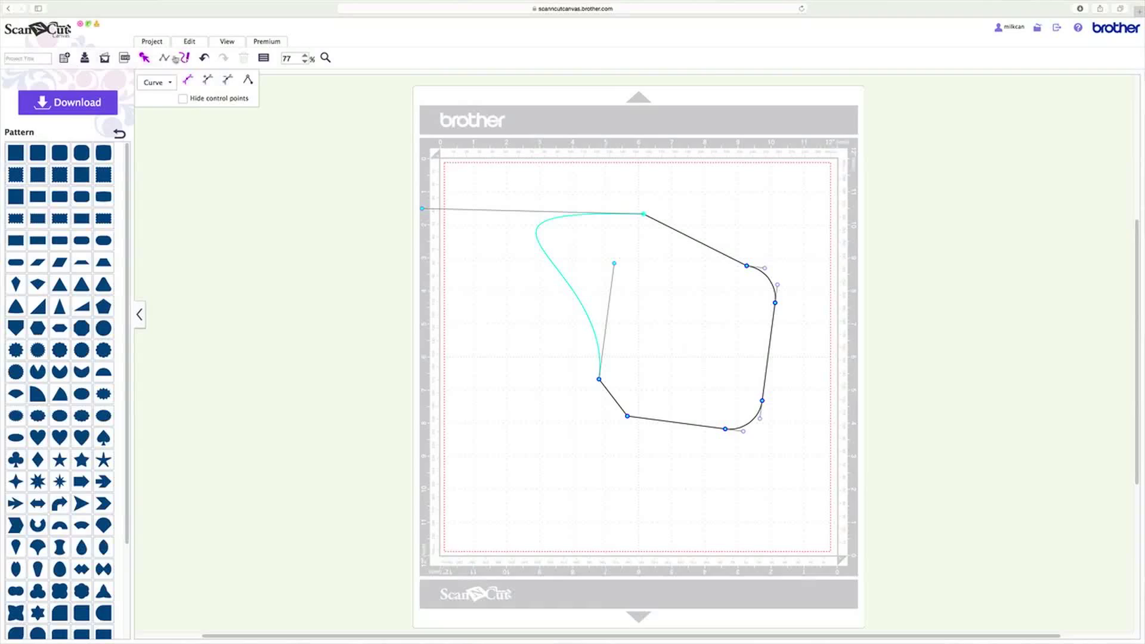
Draw a closed, downward-pointing triangle about 3.04 inches high and 2.27 inches wide at the lower left of the large shape.
click(165, 60)
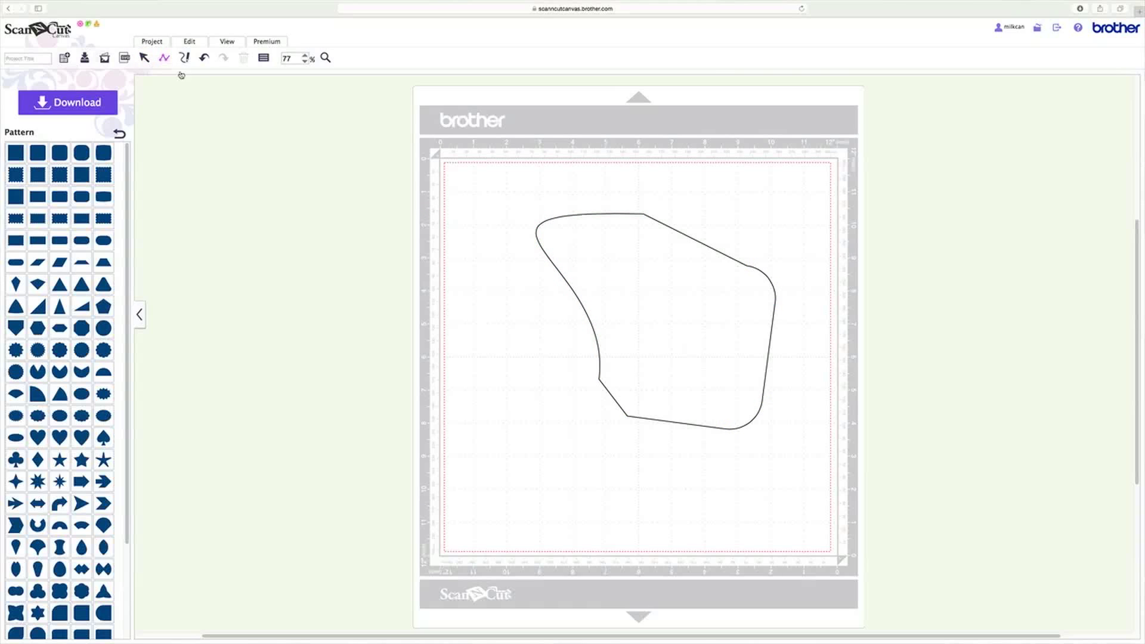
click(548, 481)
click(505, 382)
click(580, 381)
click(548, 481)
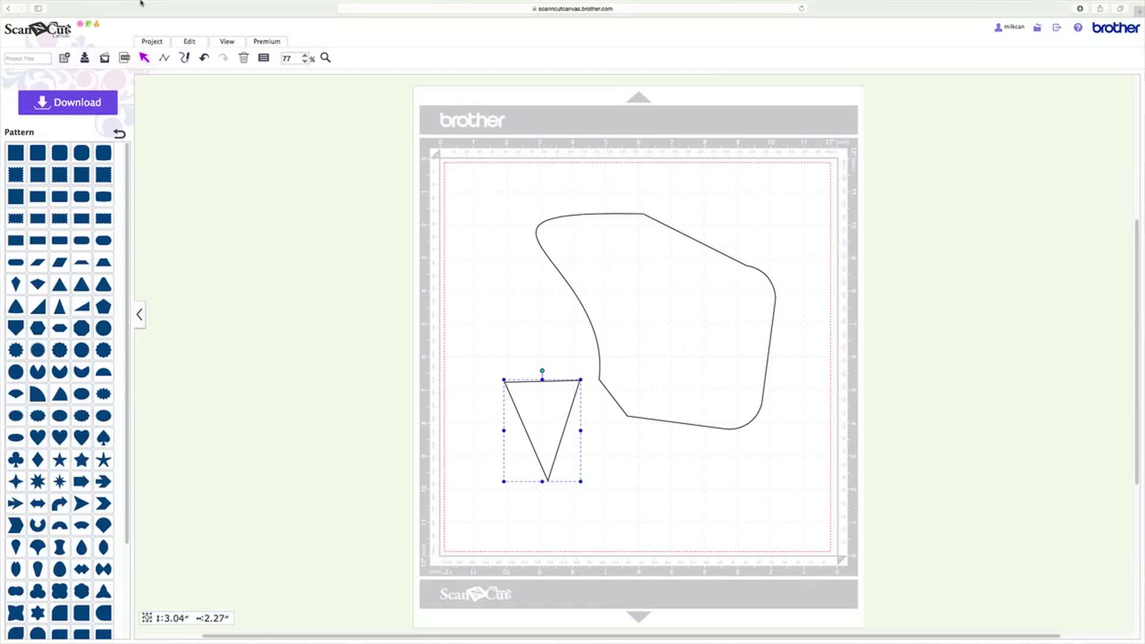
Draw freehand a small rounded square about 1.6 inches wide above the triangle and a five-petal flower near the mat's upper-right corner.
click(185, 59)
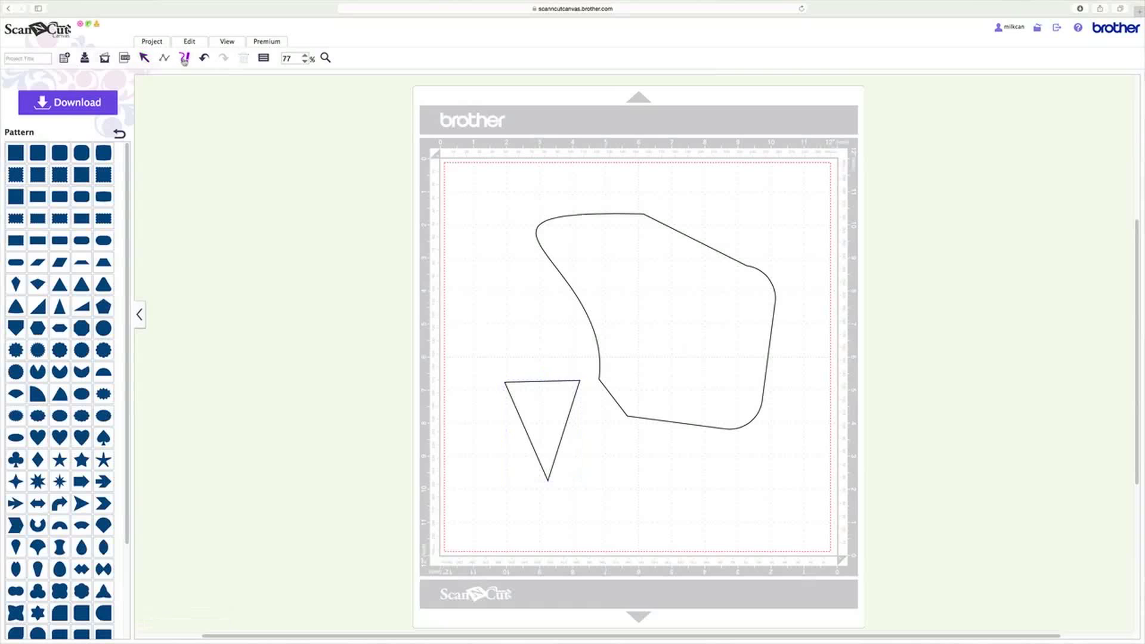
mouse_move(483, 280)
mouse_down()
mouse_move(520, 277)
mouse_move(530, 313)
mouse_move(514, 326)
mouse_move(481, 316)
mouse_move(486, 276)
mouse_up()
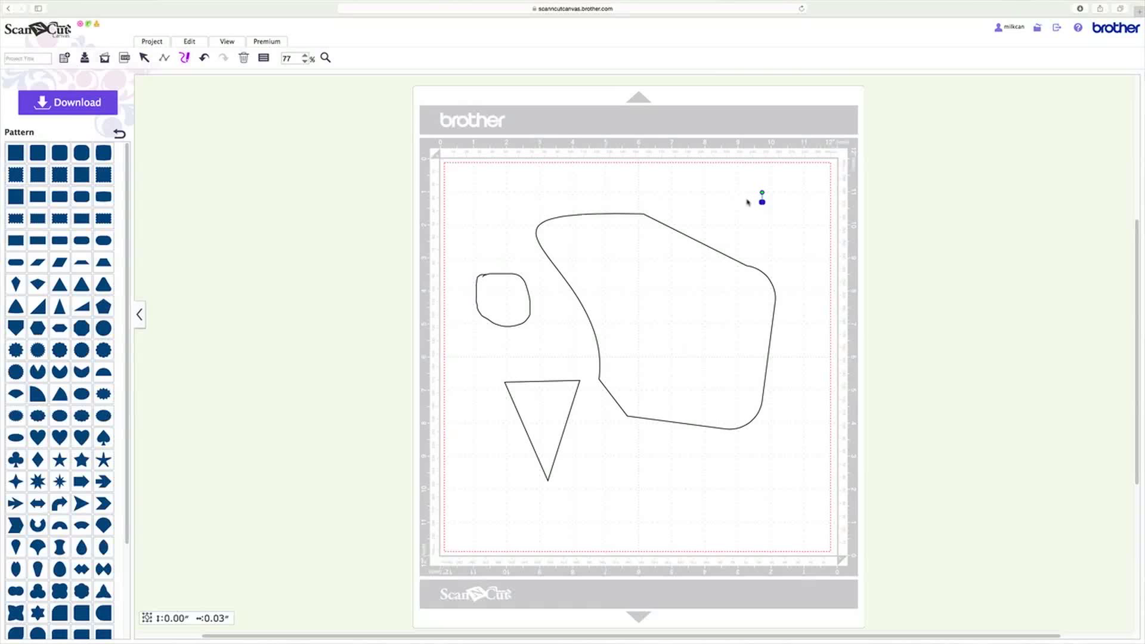
mouse_move(748, 202)
mouse_down()
mouse_move(720, 221)
mouse_move(752, 218)
mouse_move(742, 198)
mouse_move(686, 200)
mouse_move(721, 216)
mouse_move(702, 219)
mouse_move(710, 241)
mouse_move(734, 226)
mouse_move(733, 248)
mouse_move(753, 224)
mouse_move(773, 225)
mouse_move(781, 205)
mouse_move(755, 207)
mouse_move(762, 175)
mouse_move(737, 195)
mouse_up()
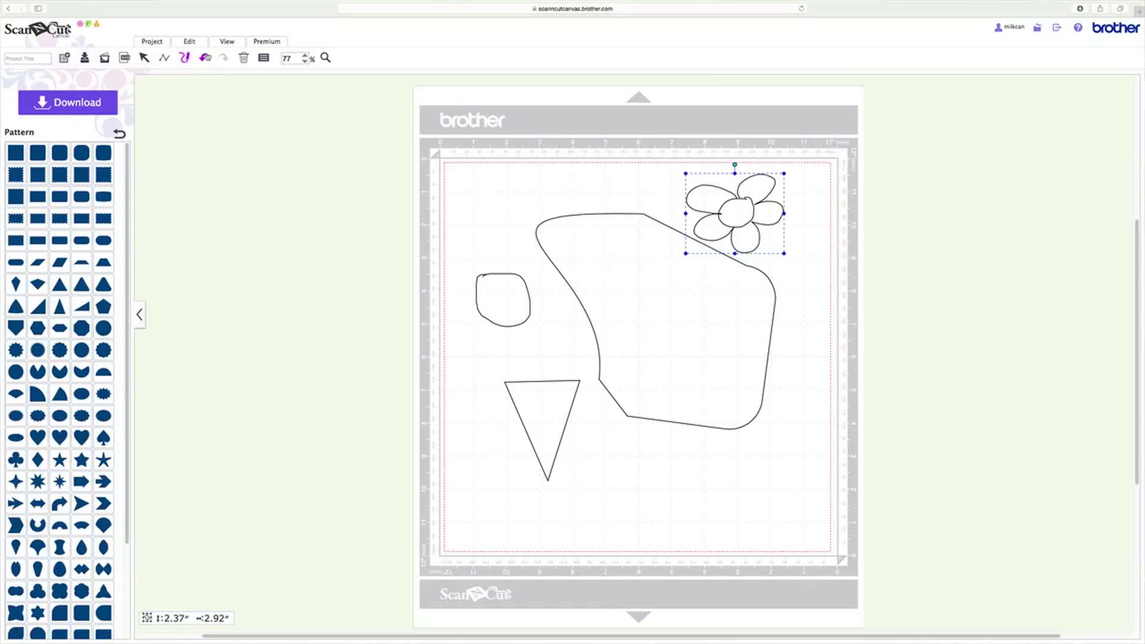
Undo the last freehand stroke of the flower and redo it.
click(206, 58)
click(224, 59)
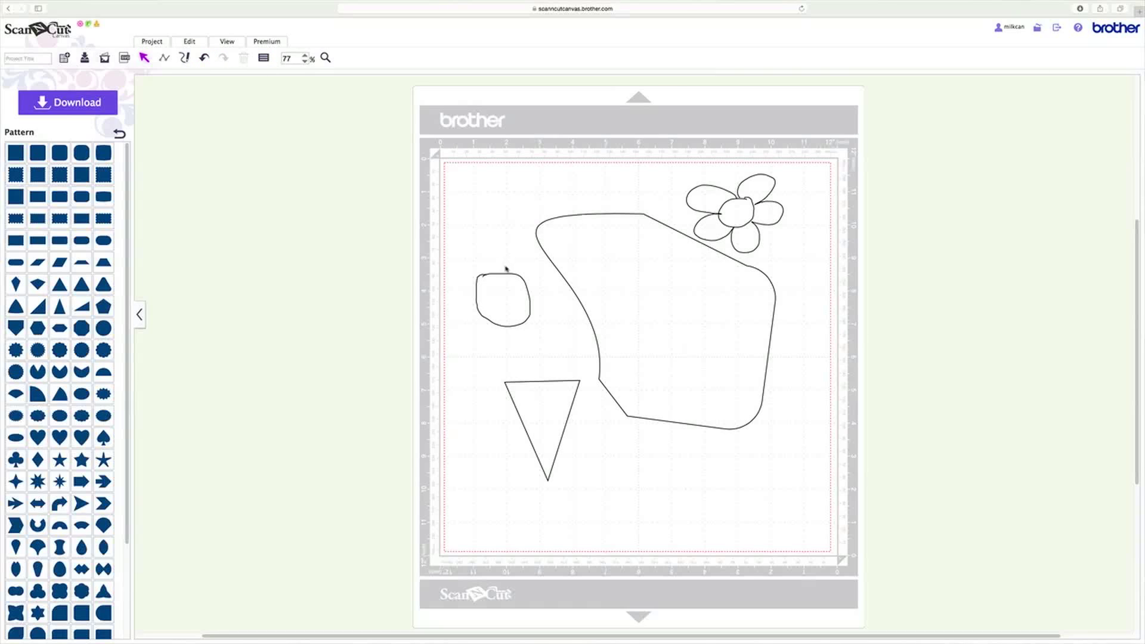
Delete the small freehand rounded square above the triangle.
click(503, 276)
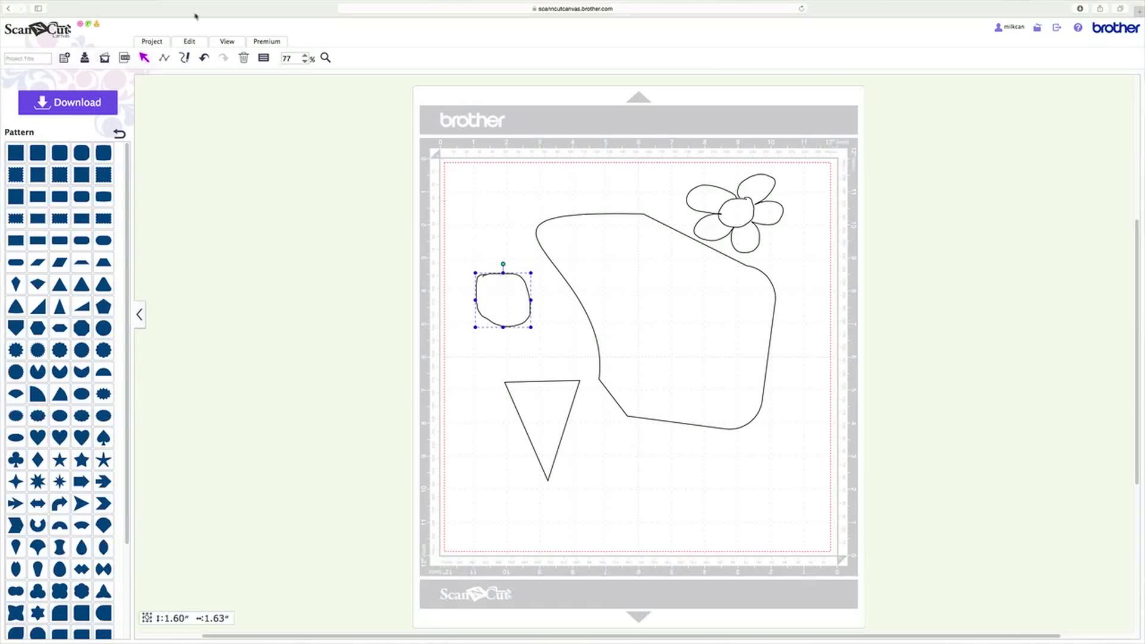
click(243, 58)
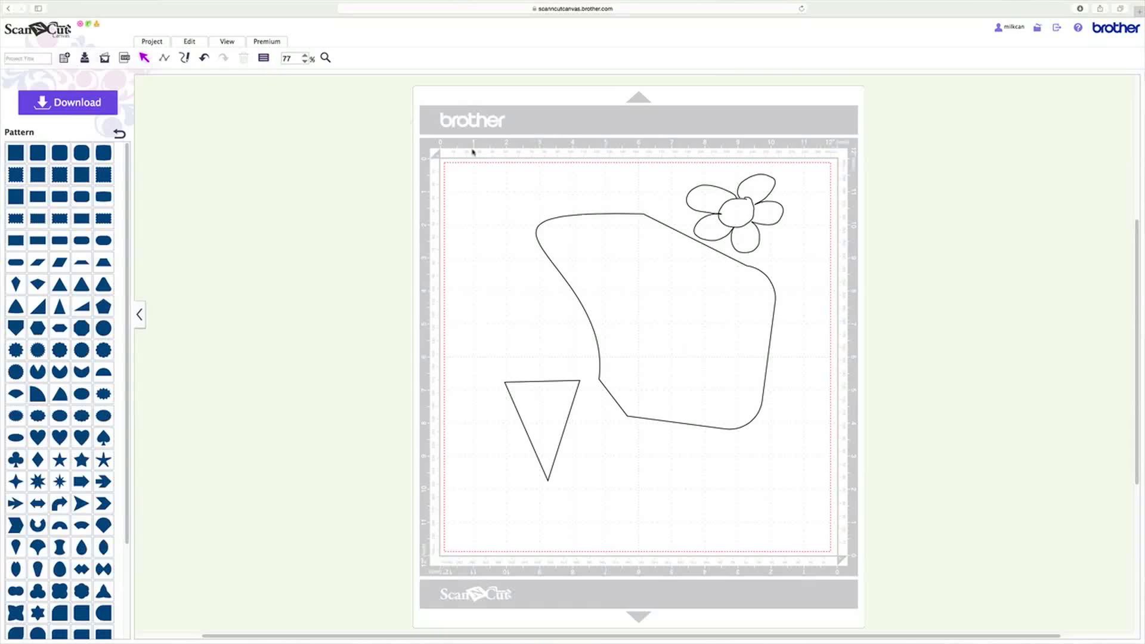
Set the rotation angle of the flower's petal shape to 90 degrees in its object properties.
click(264, 59)
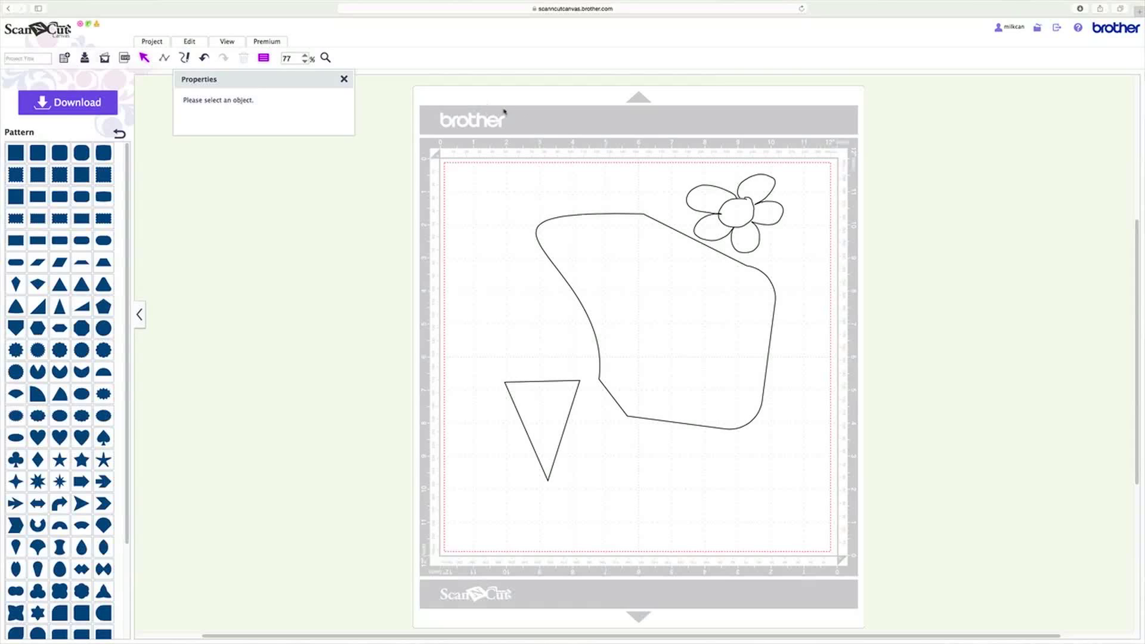
click(741, 200)
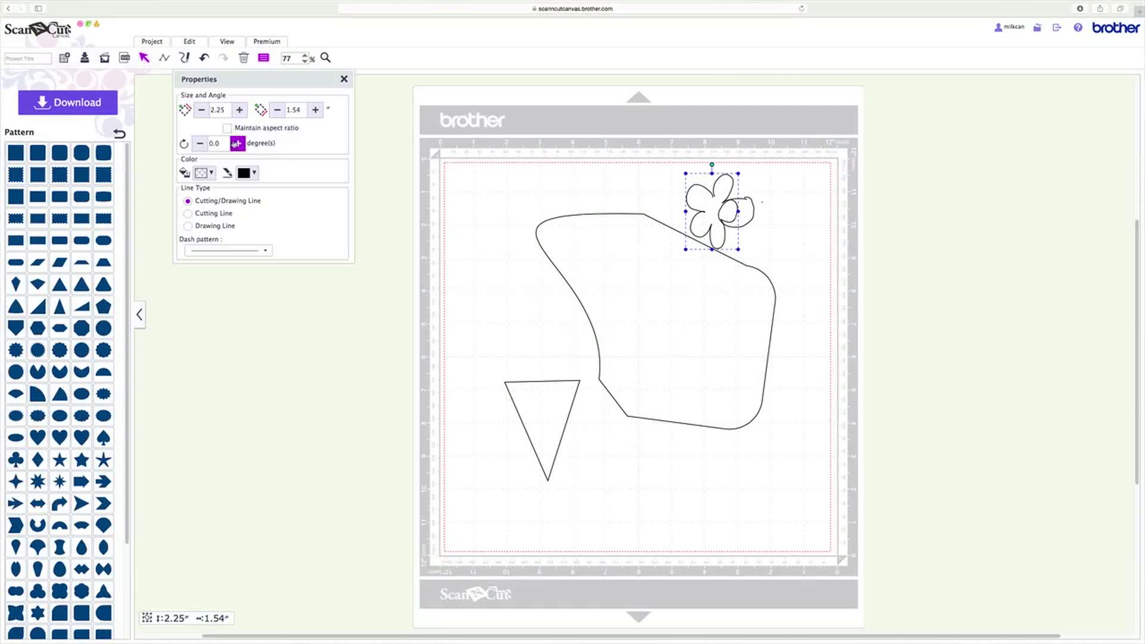
click(238, 143)
click(237, 144)
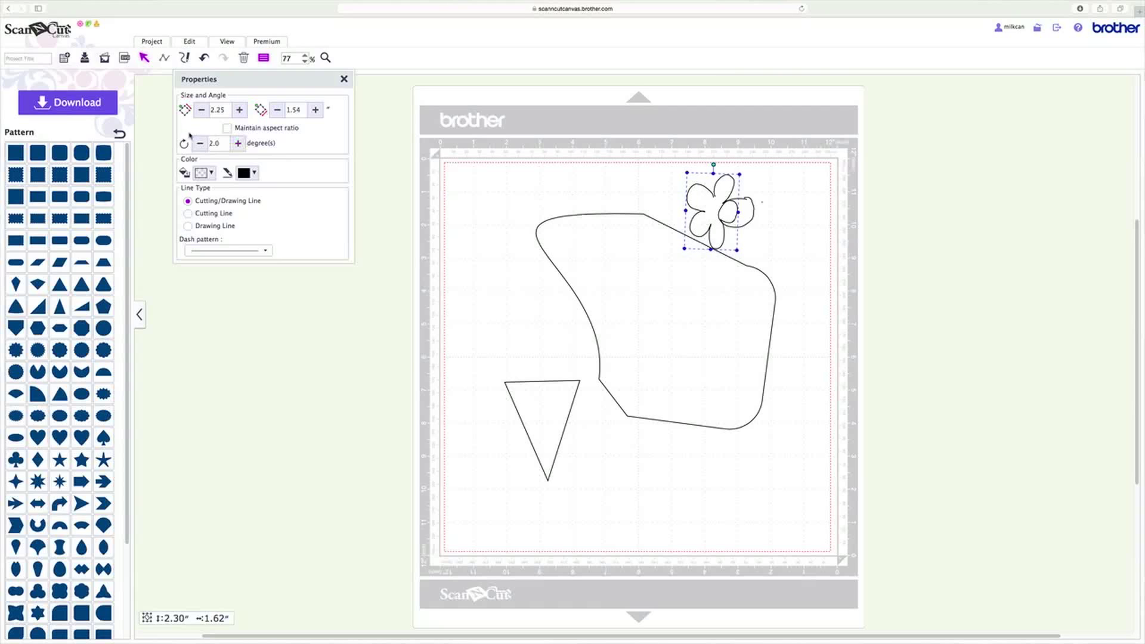
drag(216, 143, 198, 145)
text(90)
key(Return)
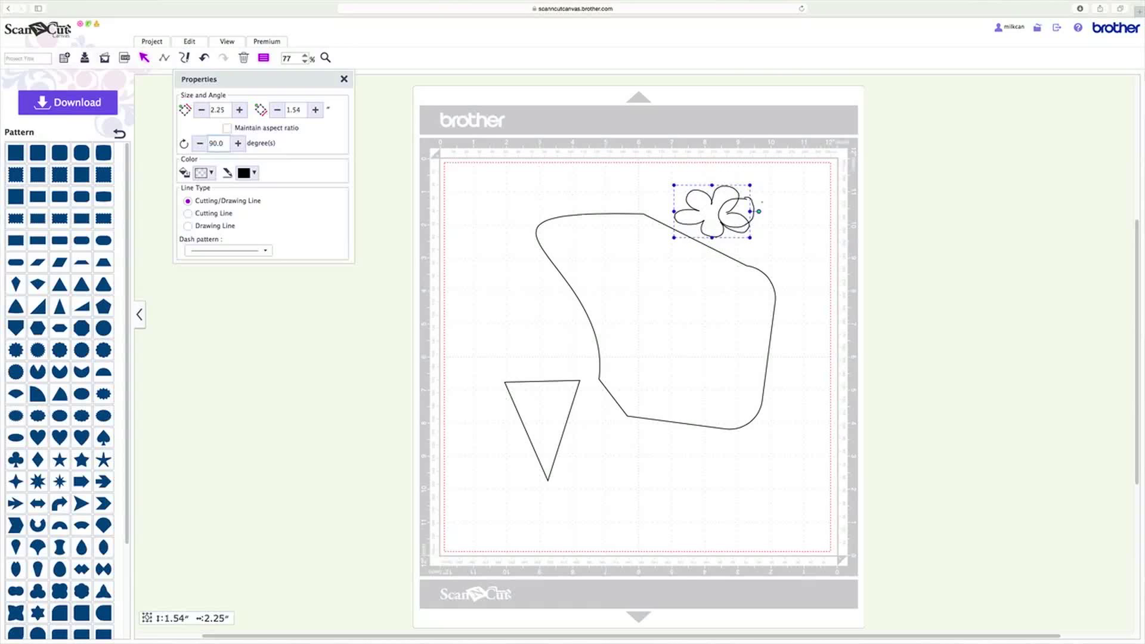
Fill the flower's petal shape with red and give its outline a dashed line pattern.
click(213, 173)
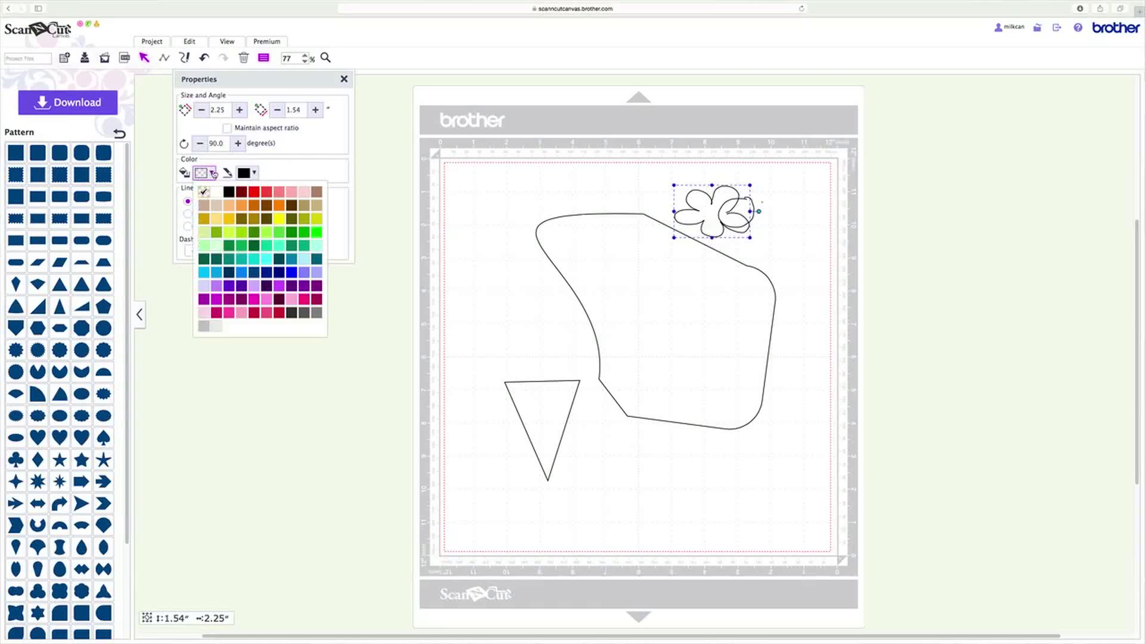
click(256, 194)
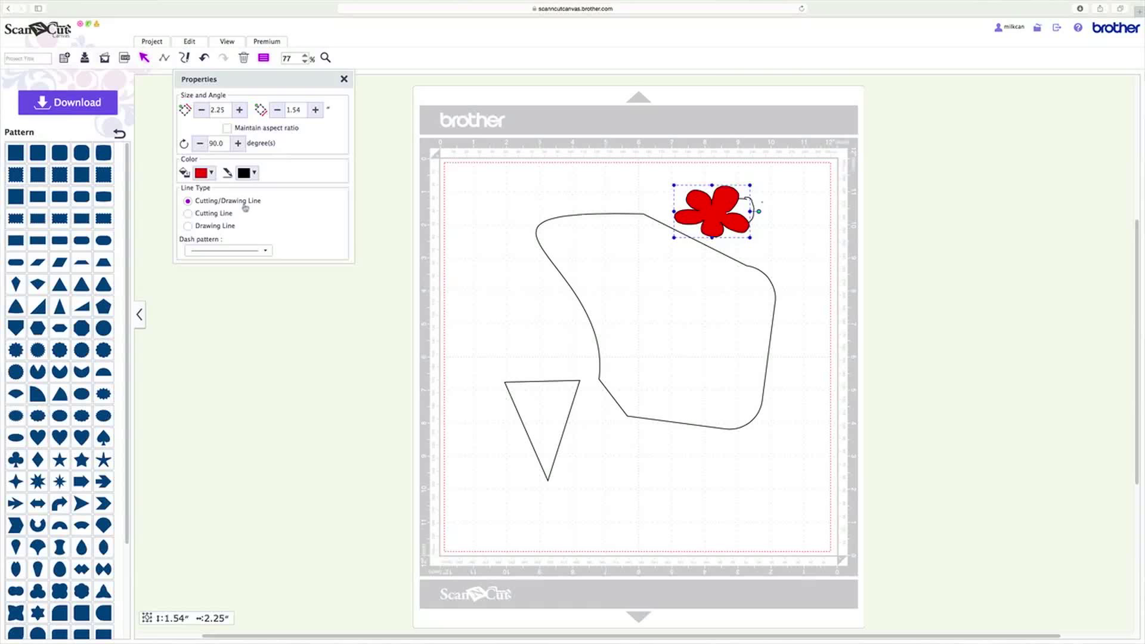
click(251, 250)
Set the canvas zoom to 100% and close the object properties.
click(305, 61)
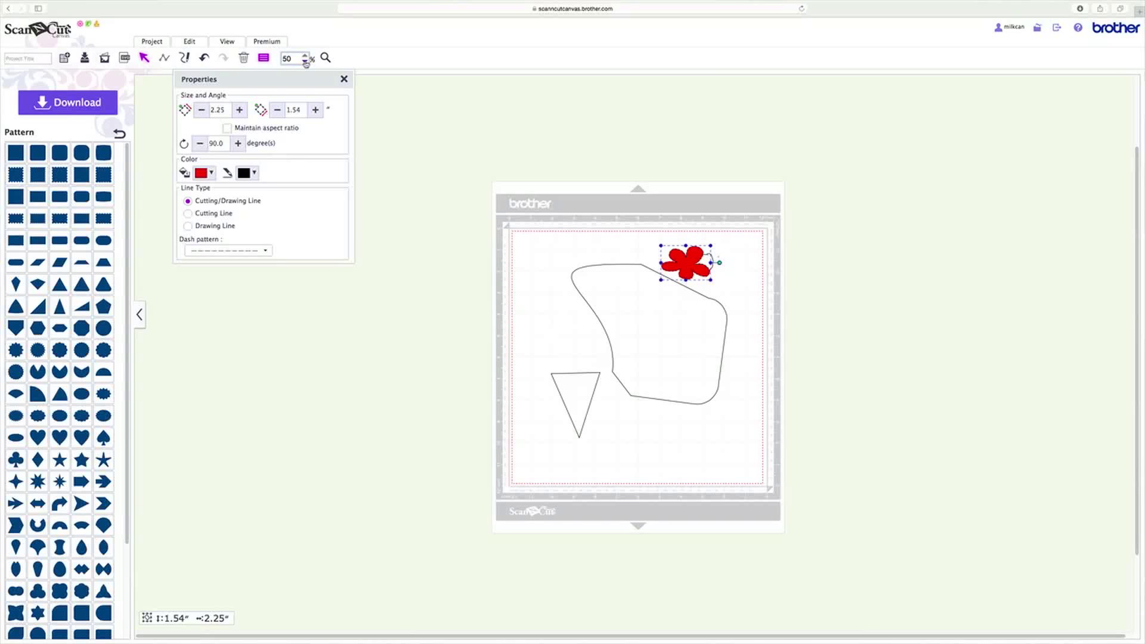
click(305, 55)
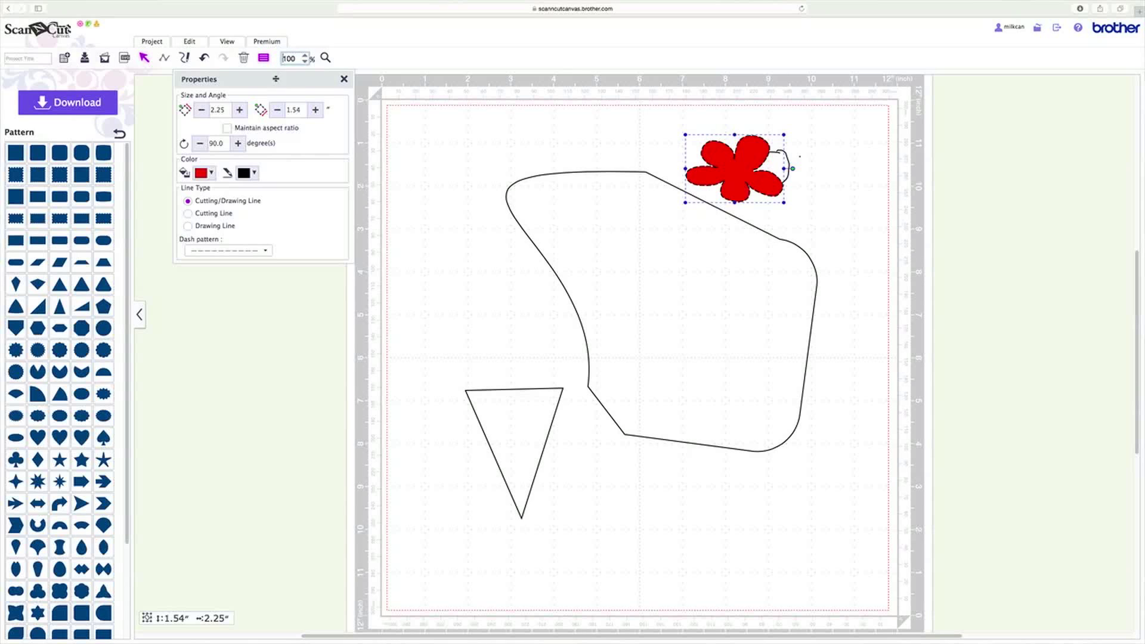
click(265, 57)
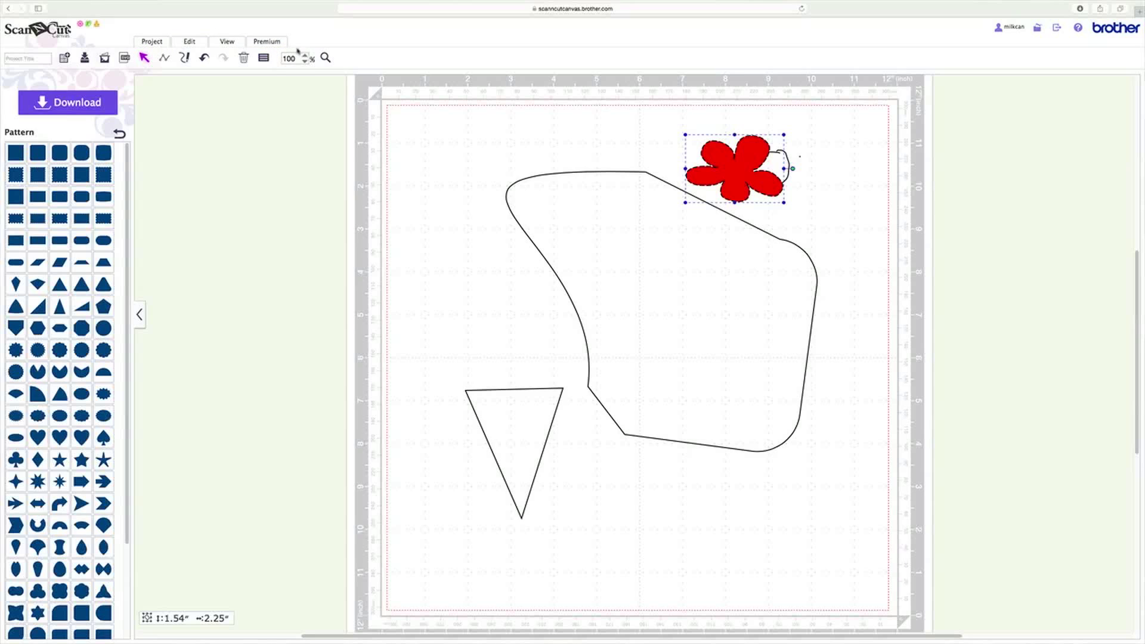
Select all shapes on the mat and count the shapes in the project.
click(156, 42)
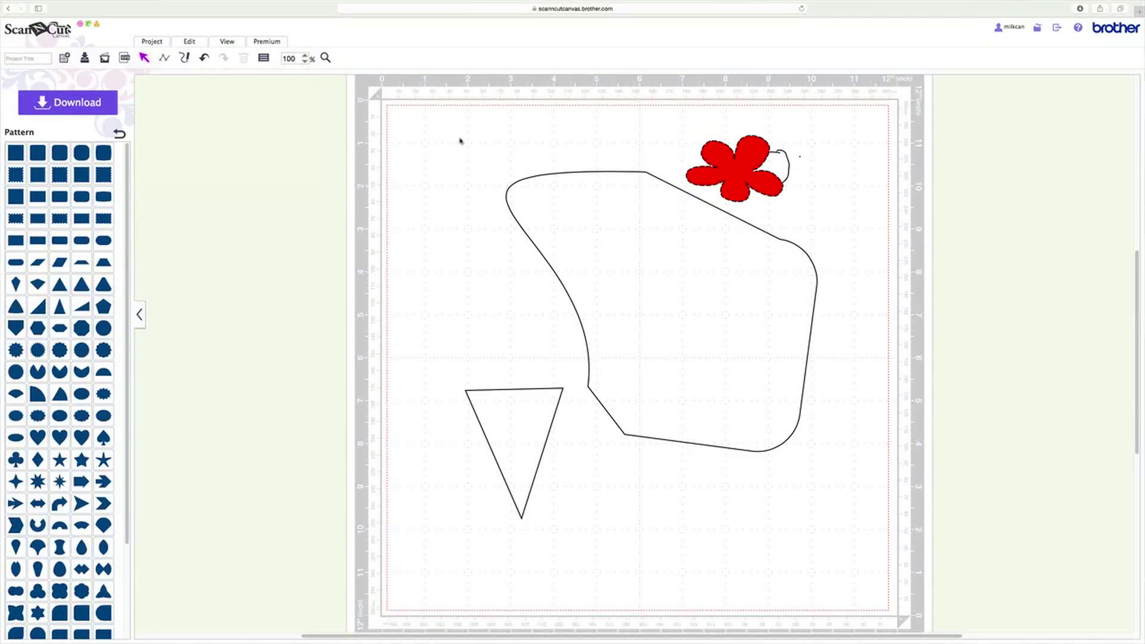
drag(460, 140, 821, 495)
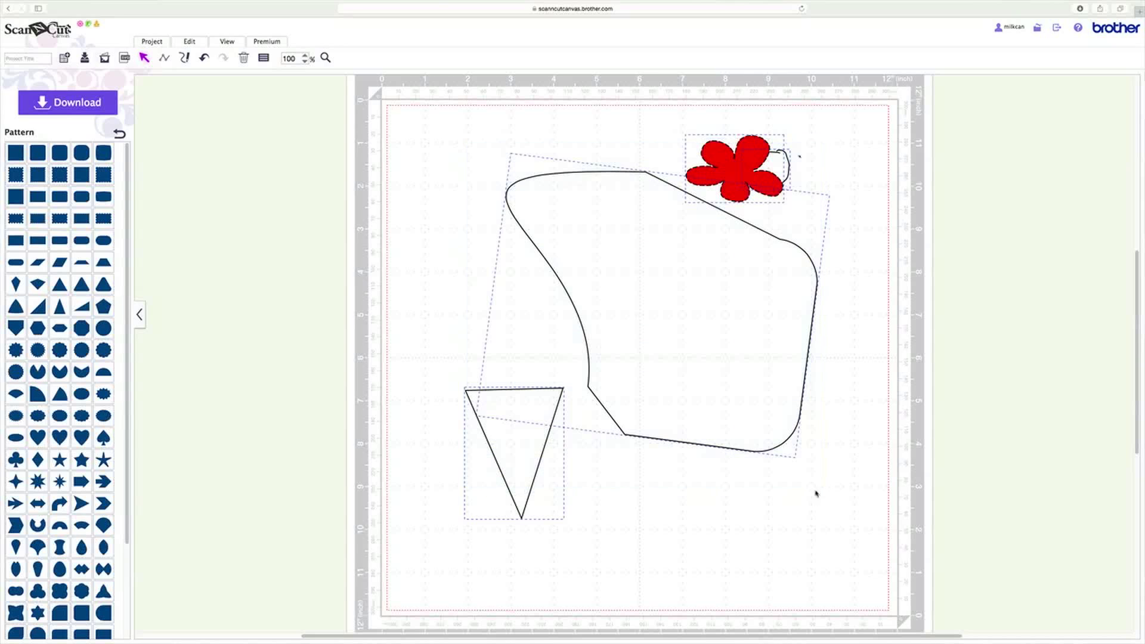
click(143, 47)
click(226, 75)
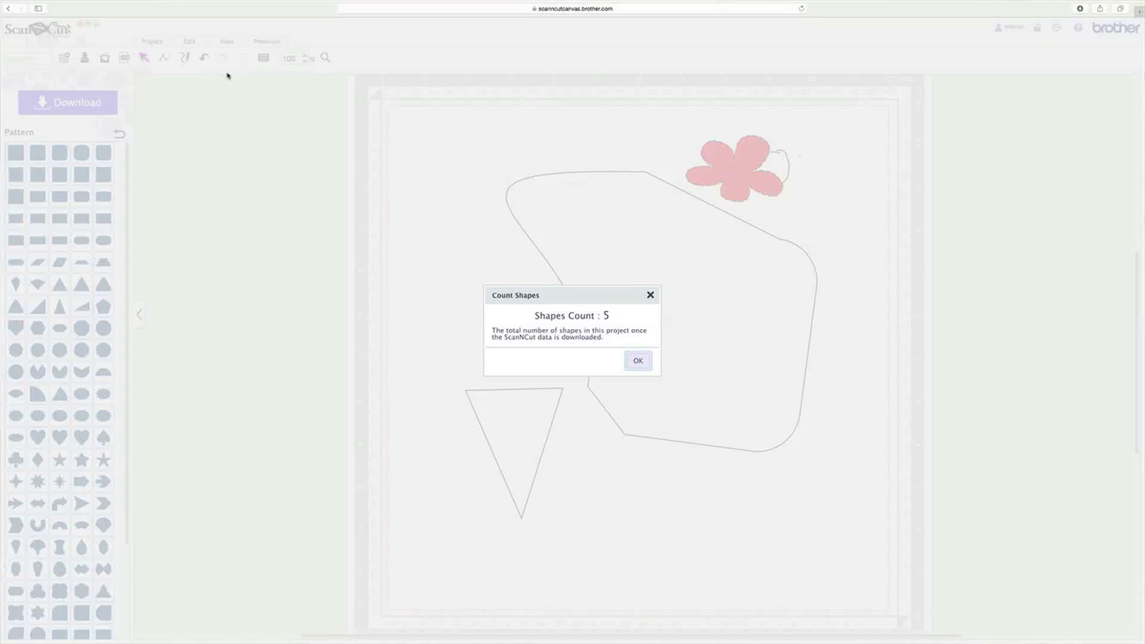
click(638, 361)
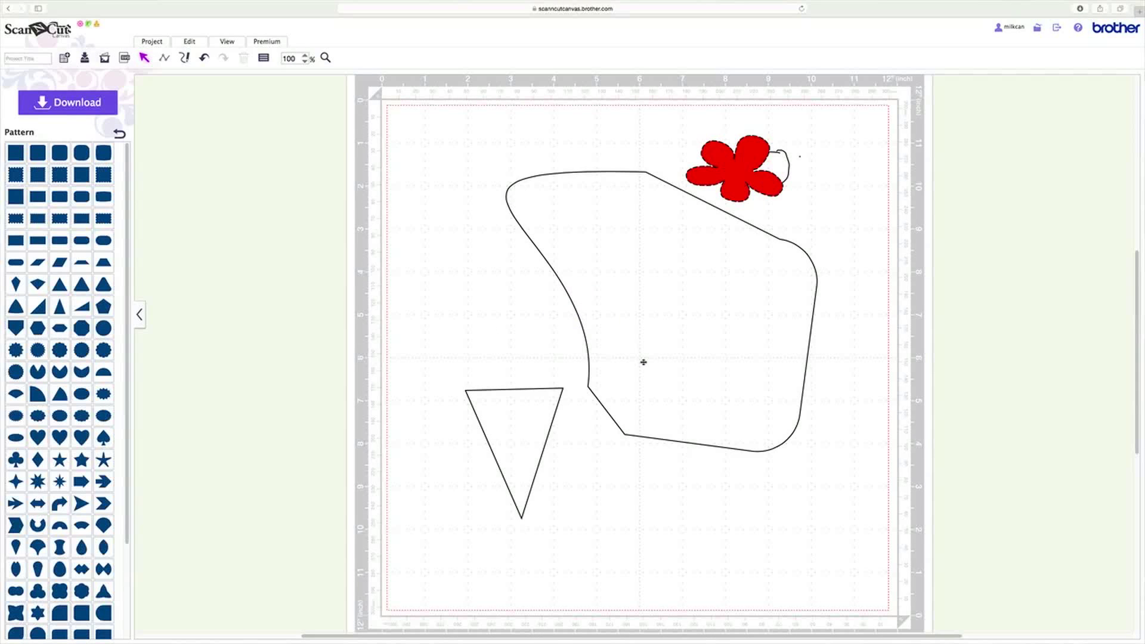
Select each drawn shape individually to identify the counted objects, including the tiny stray mark beside the flower.
click(528, 419)
click(585, 322)
click(748, 162)
click(787, 161)
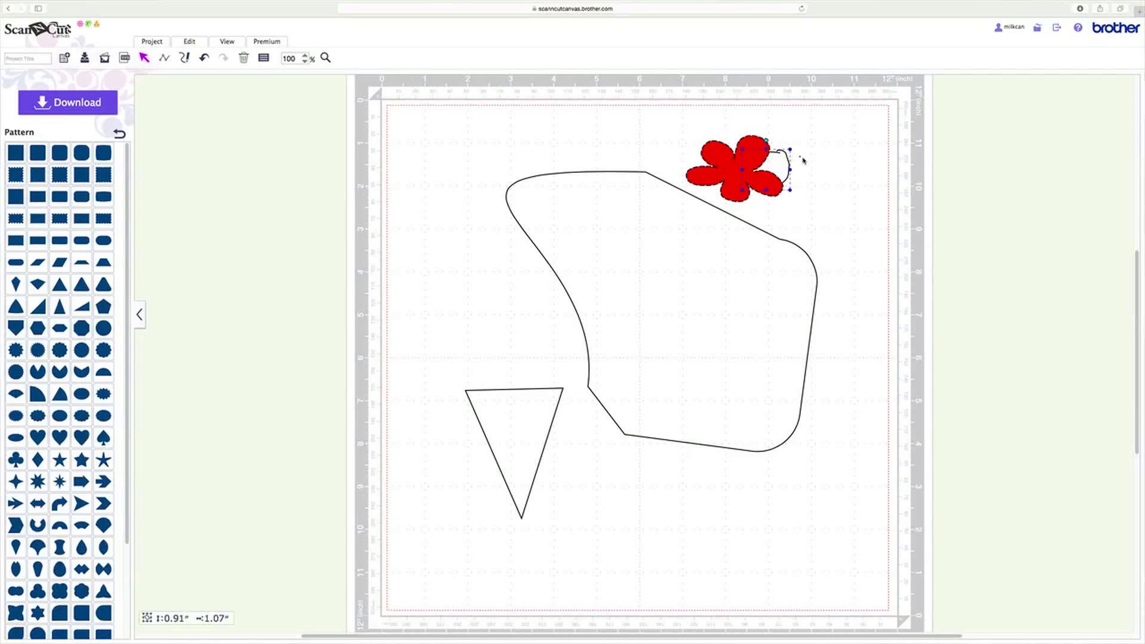
click(800, 158)
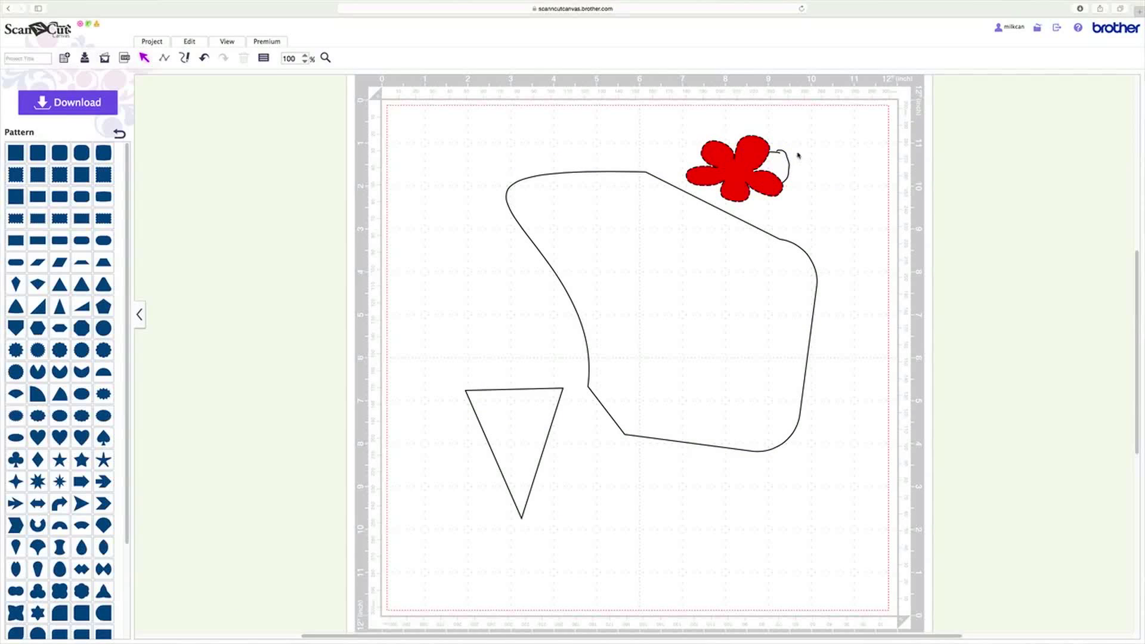
drag(794, 150, 812, 166)
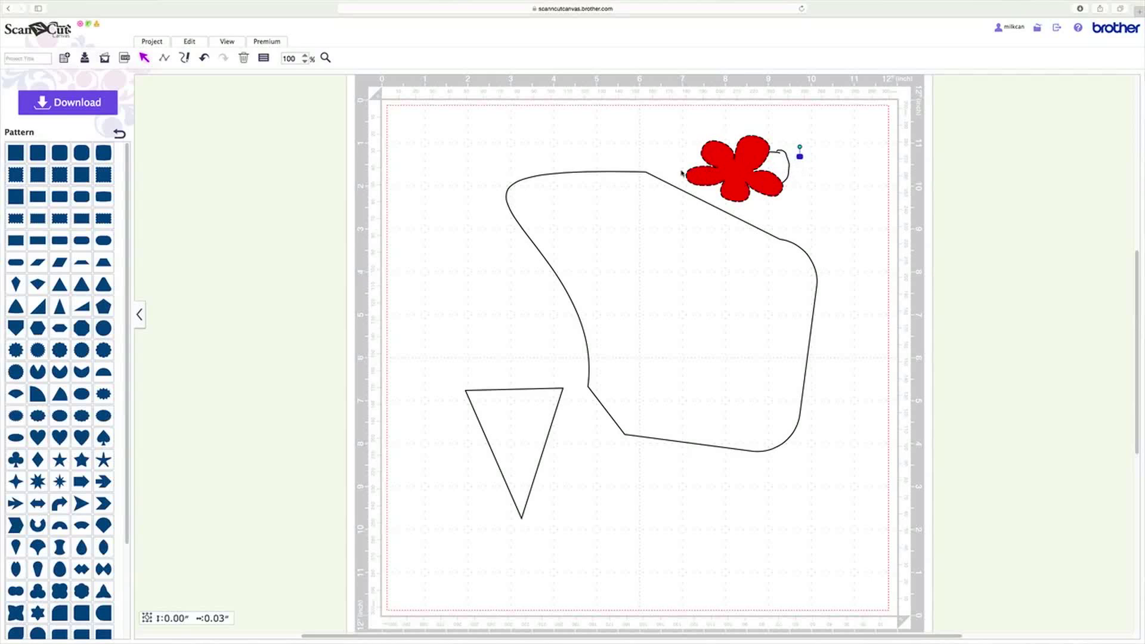
Delete the tiny stray mark beside the red flower.
scroll(688, 169, left, 1)
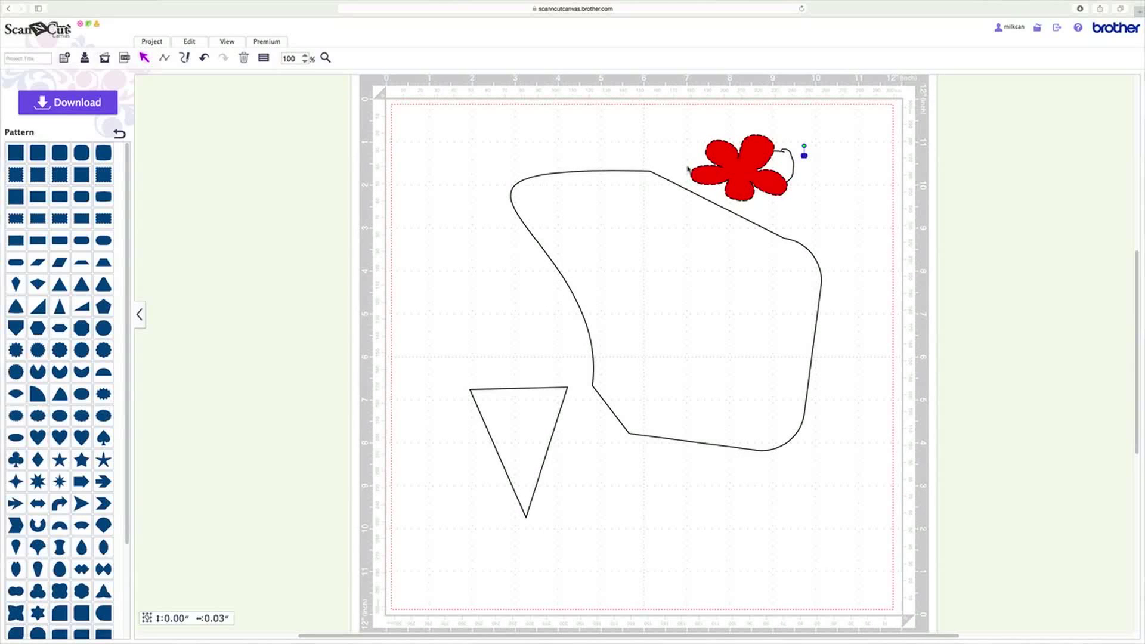
key(Delete)
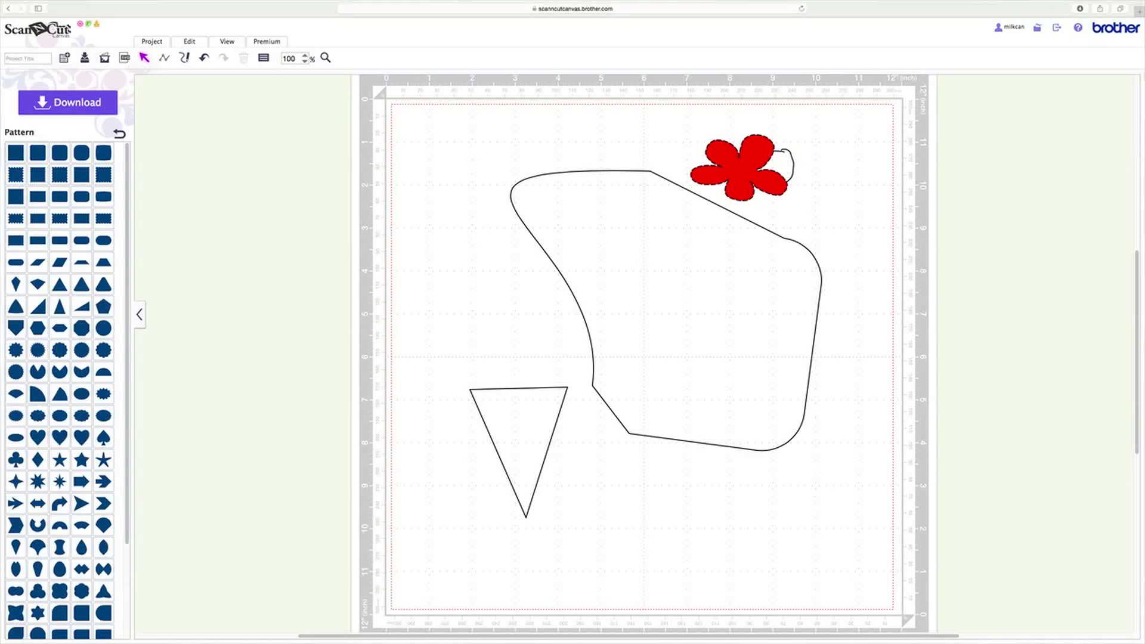
Review the project area sizes and the editing commands available with nothing, the large curved shape, and all shapes selected.
click(153, 41)
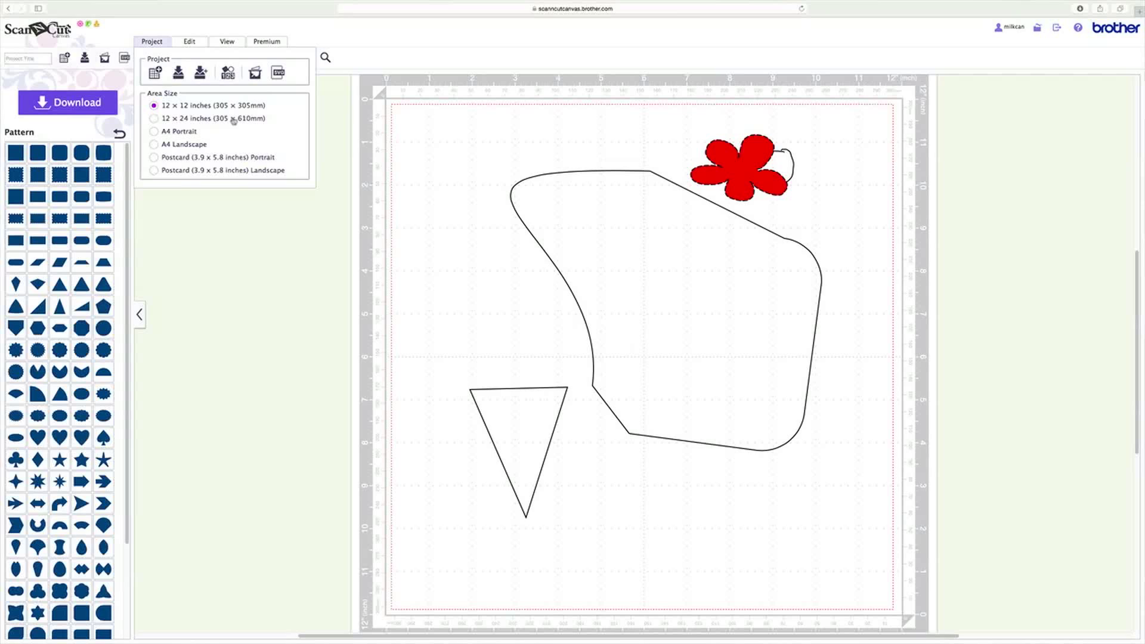
click(191, 42)
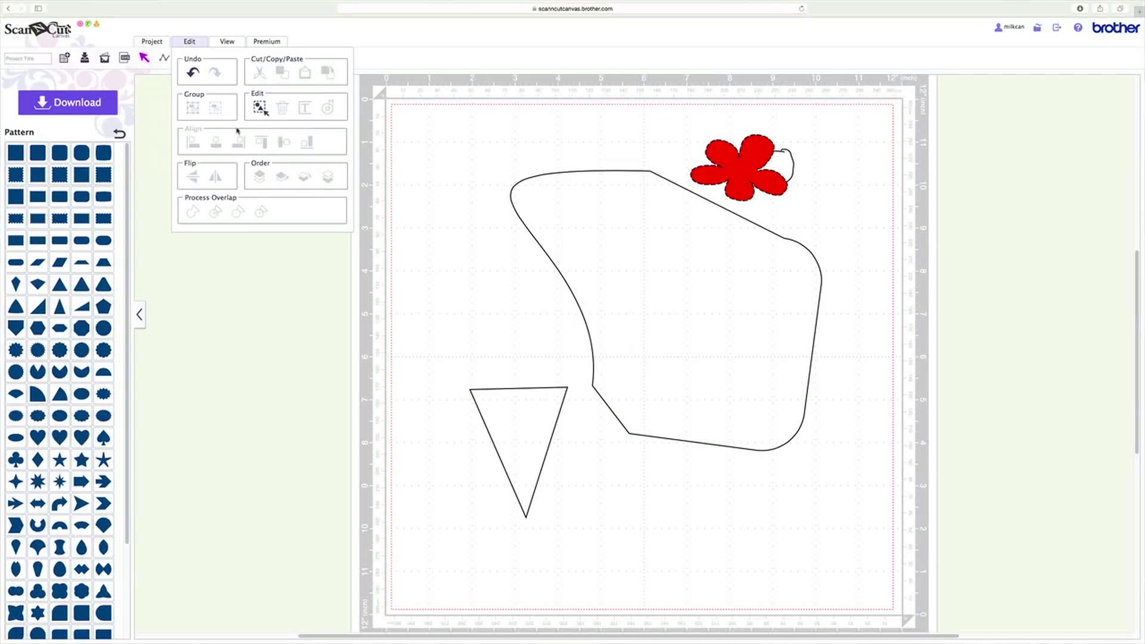
click(513, 188)
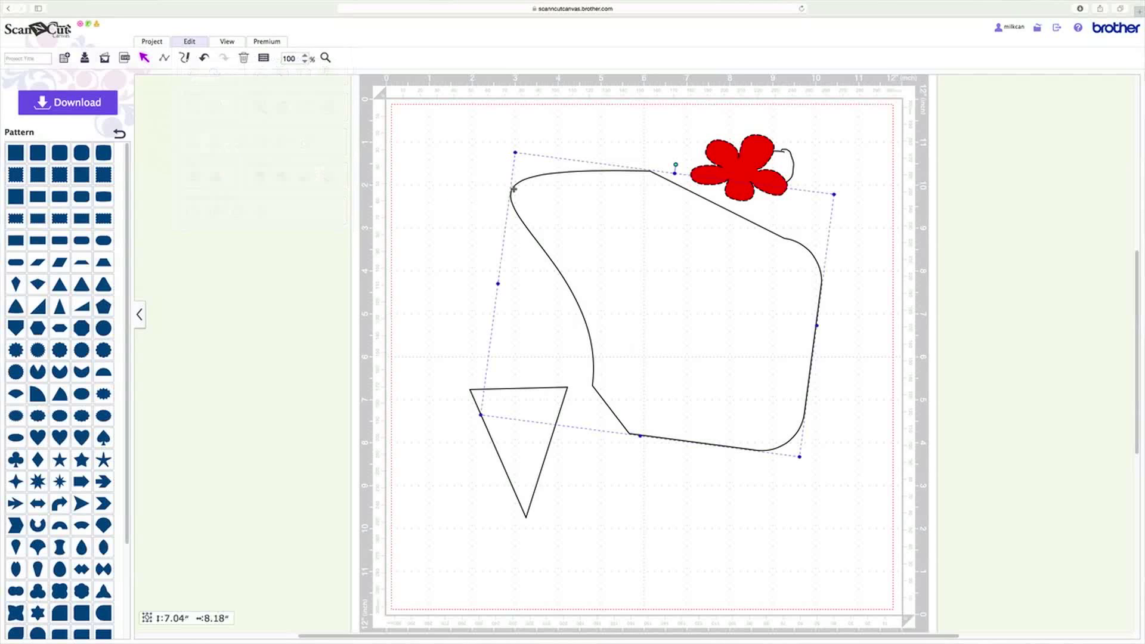
click(189, 42)
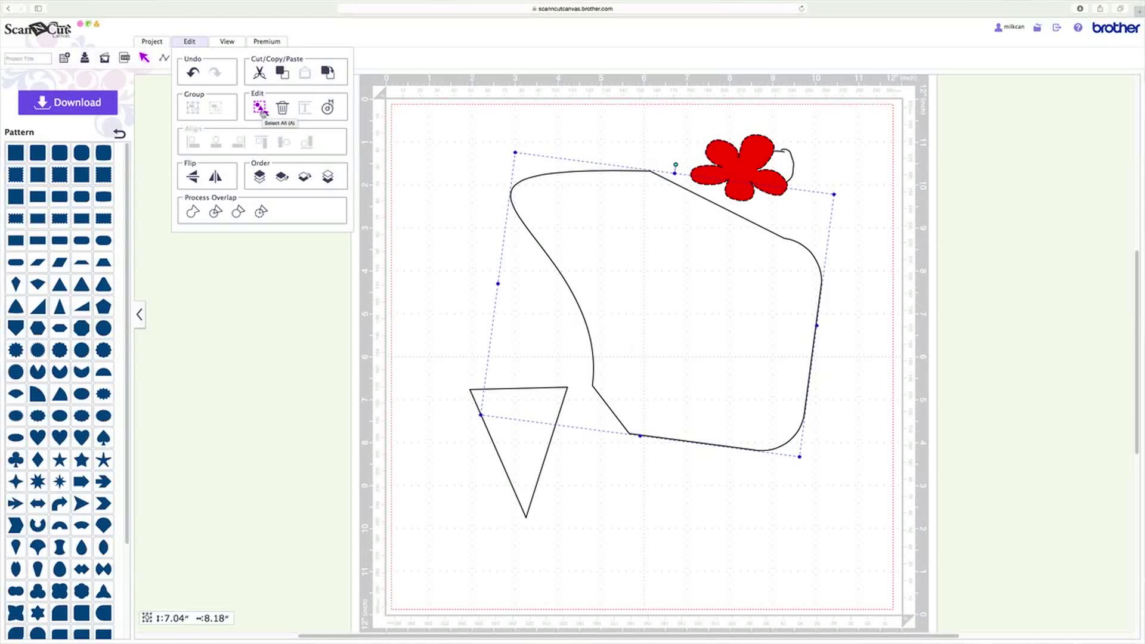
click(262, 111)
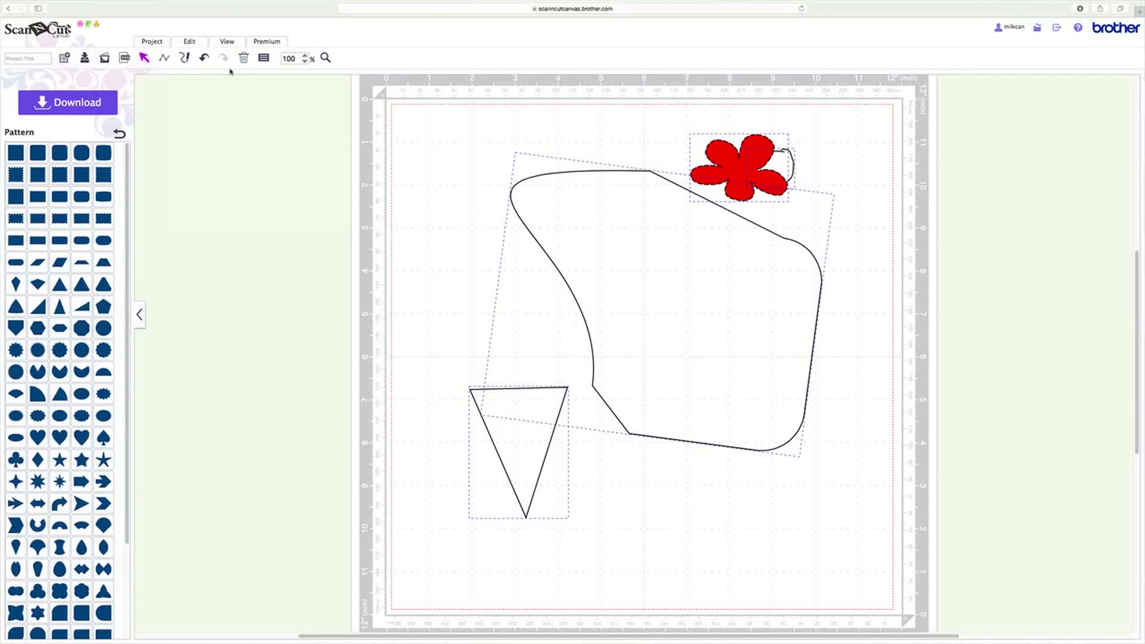
click(189, 41)
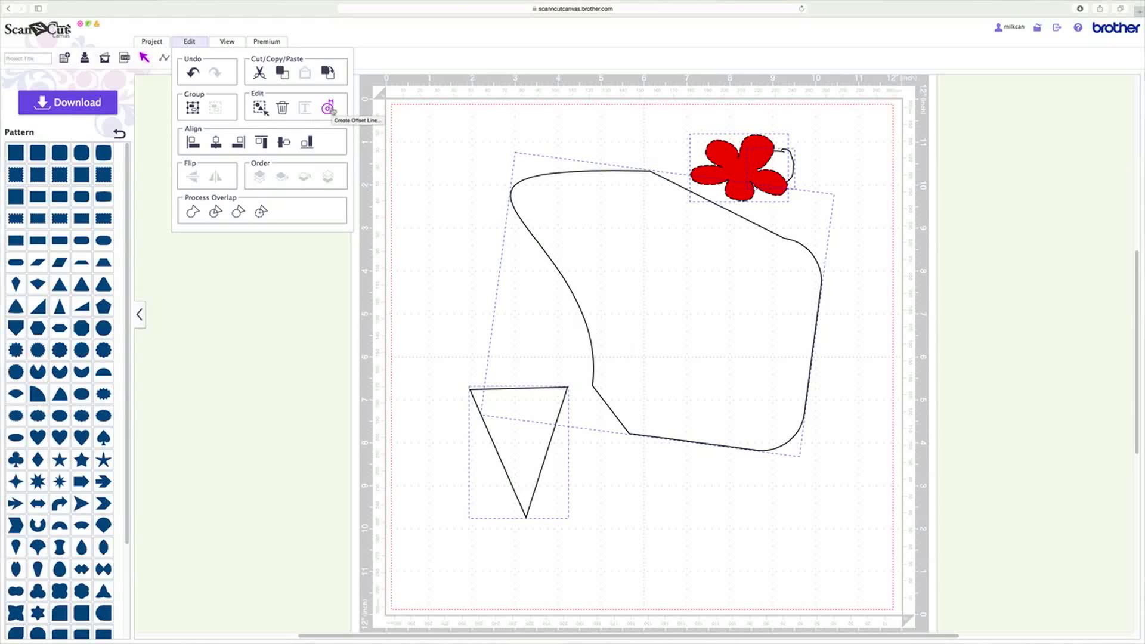
click(456, 248)
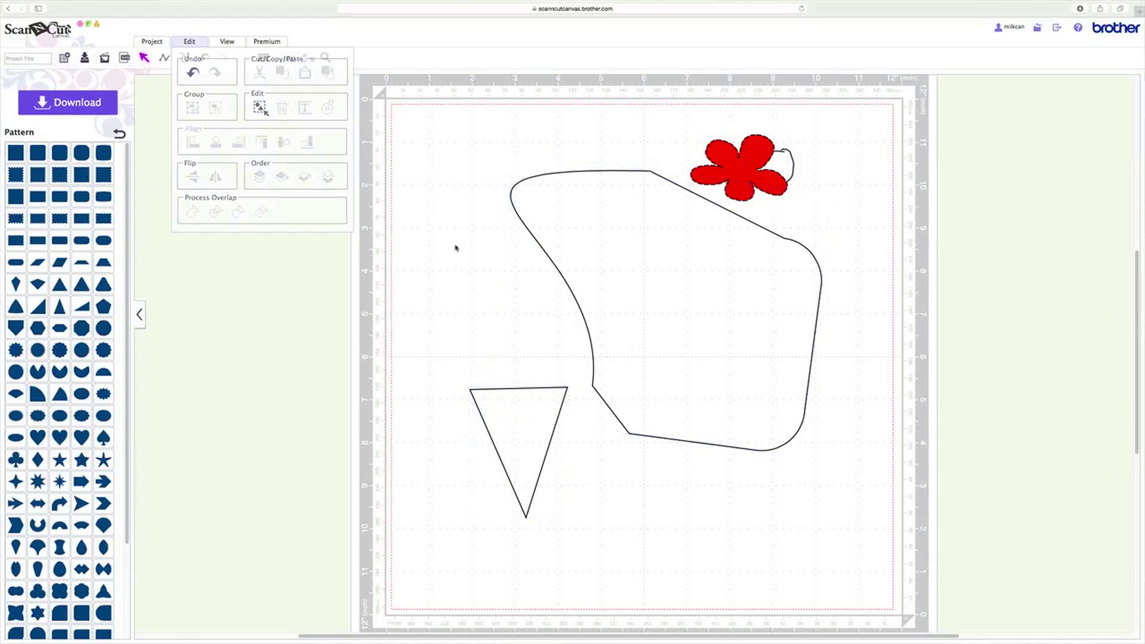
Create an outward offset line with 0.12 inches spacing and round corners around the triangle, deleting the original line.
click(511, 390)
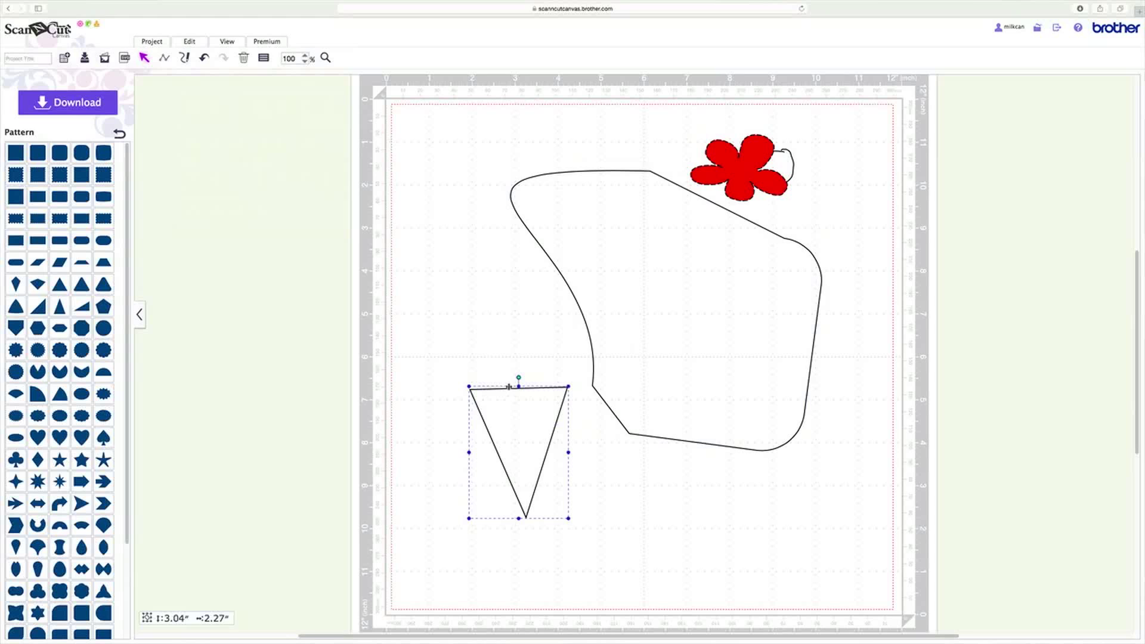
click(189, 42)
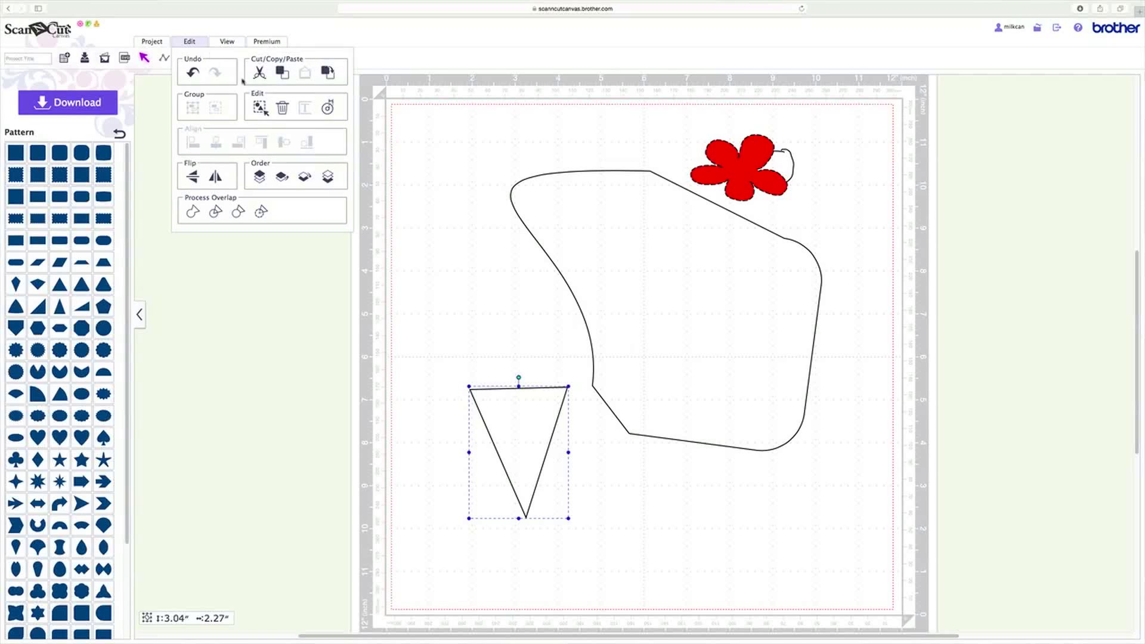
click(328, 109)
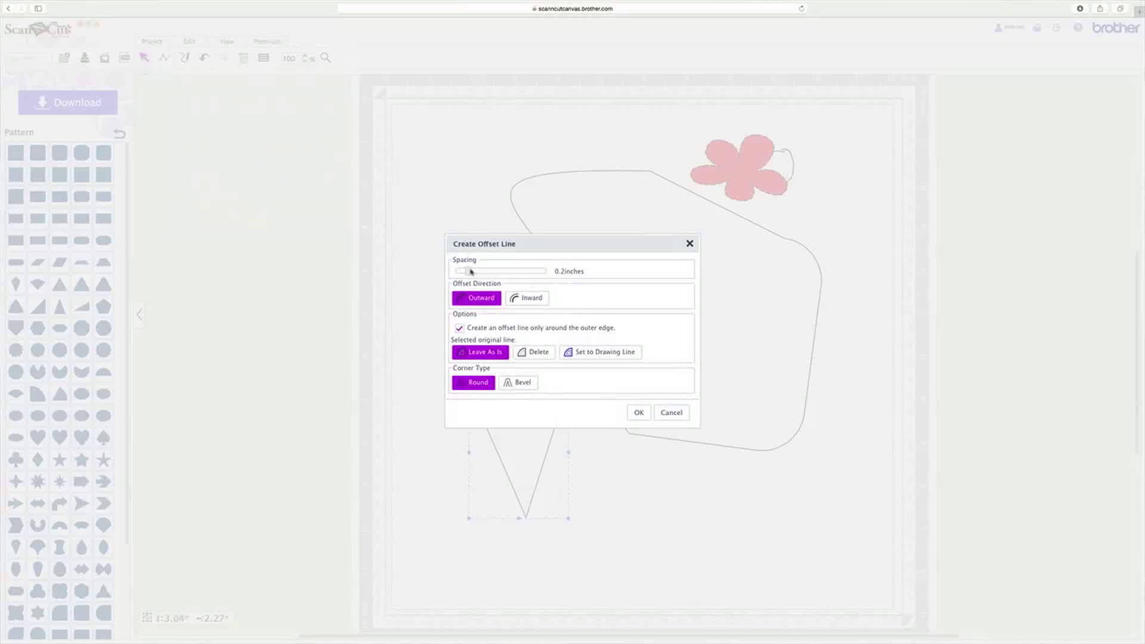
mouse_move(470, 272)
mouse_down()
mouse_move(502, 271)
mouse_move(461, 272)
mouse_up()
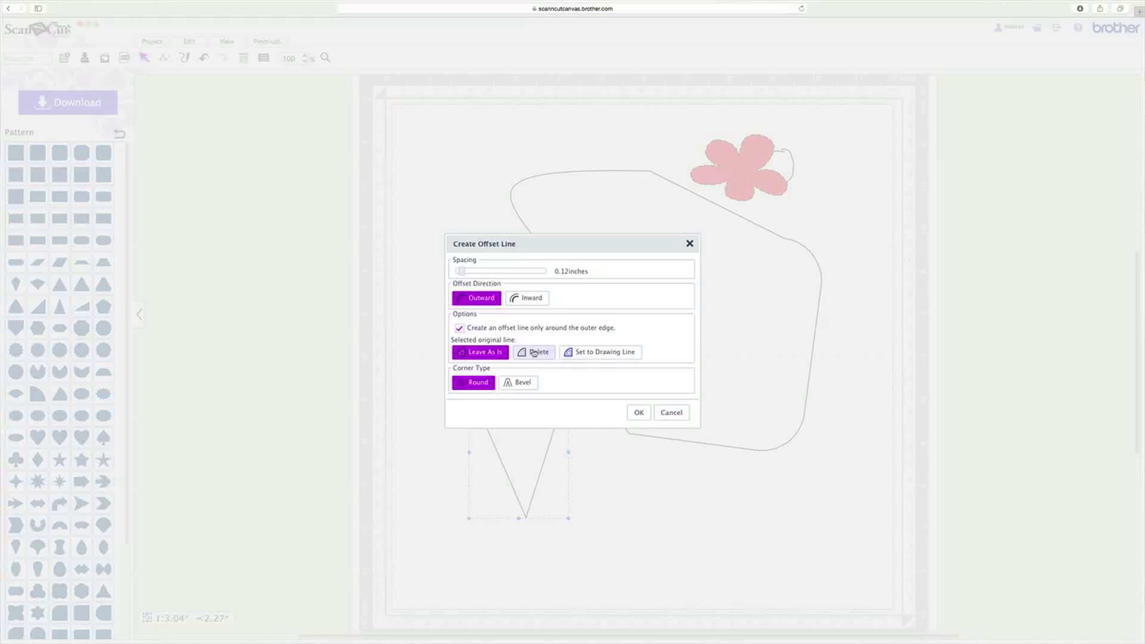
click(535, 353)
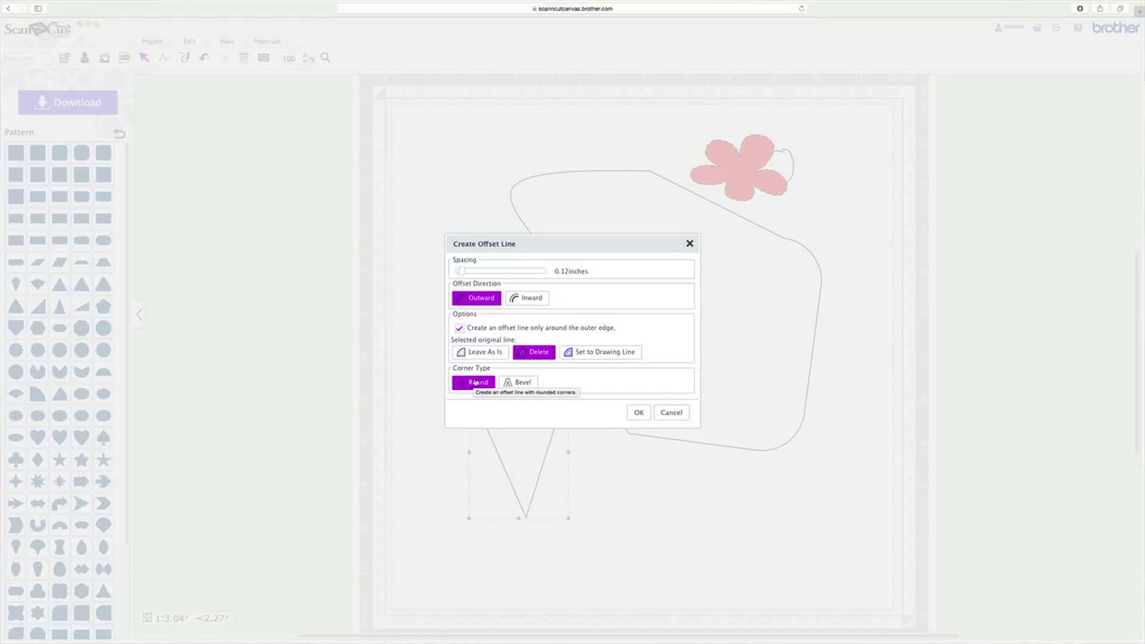
click(644, 412)
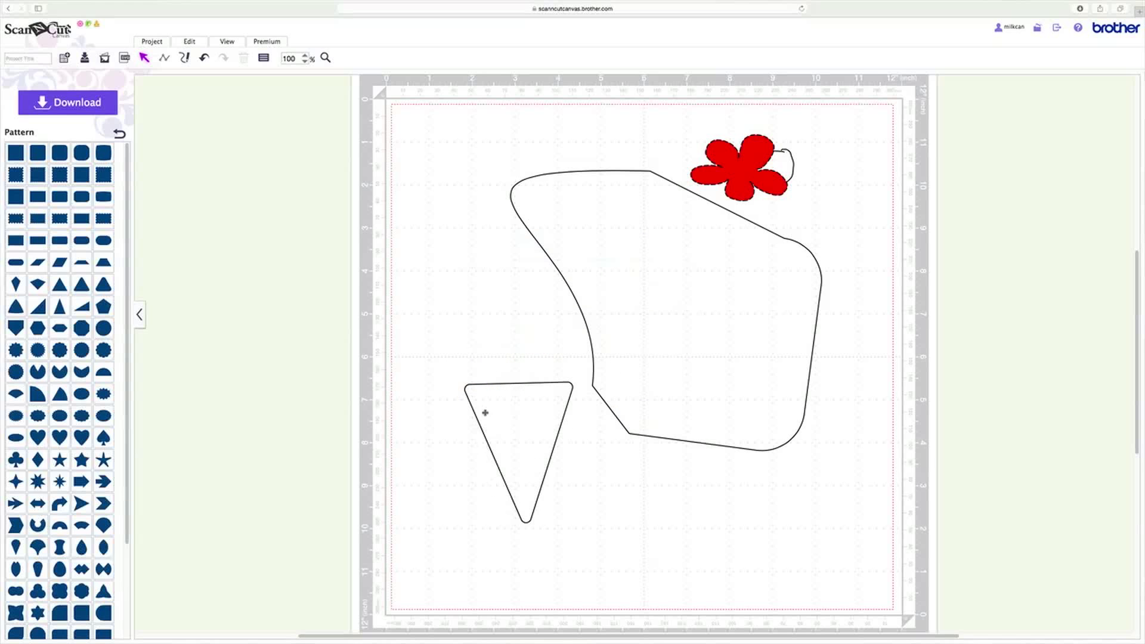
Create a 0.28 inches outward offset line with round corners around the rounded triangle, setting the original to a drawing line.
click(486, 385)
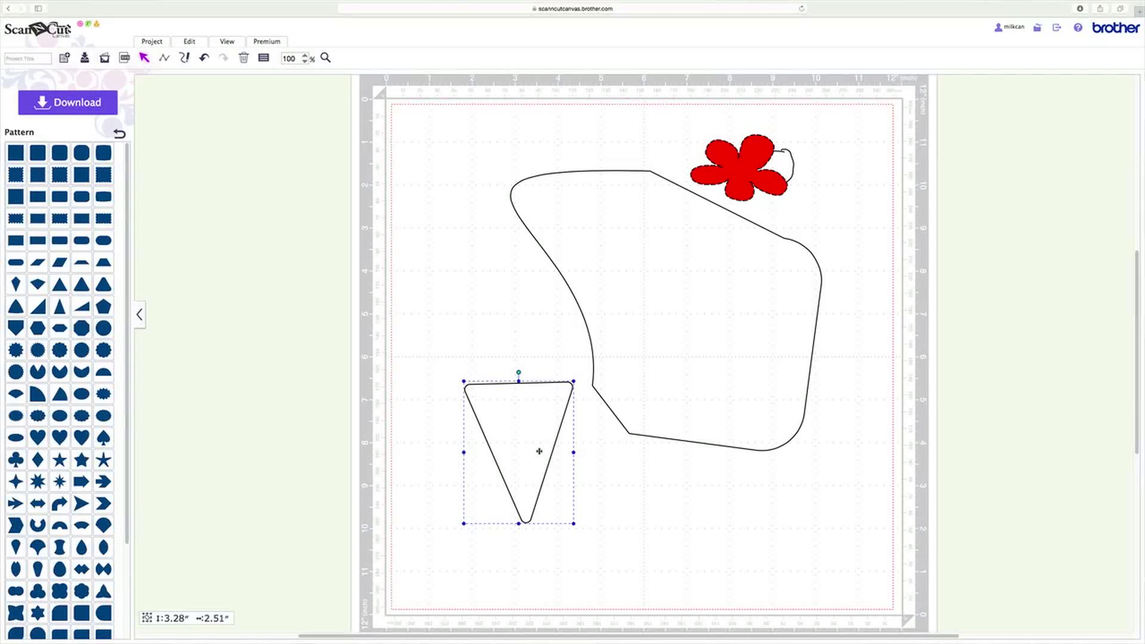
click(178, 43)
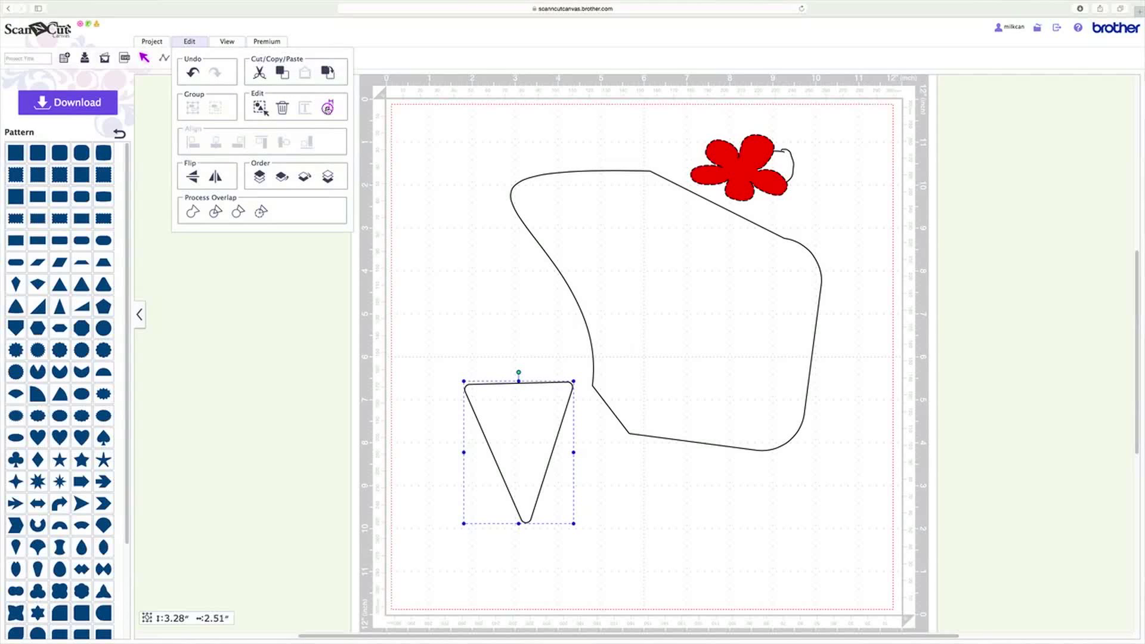
click(327, 108)
drag(468, 274, 475, 275)
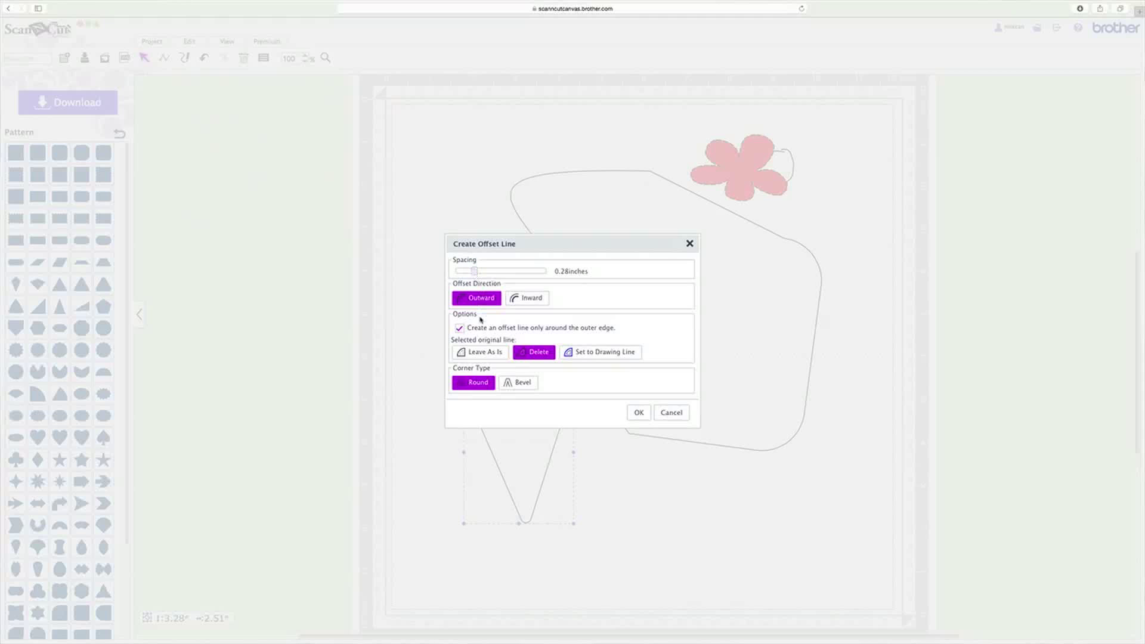
click(609, 355)
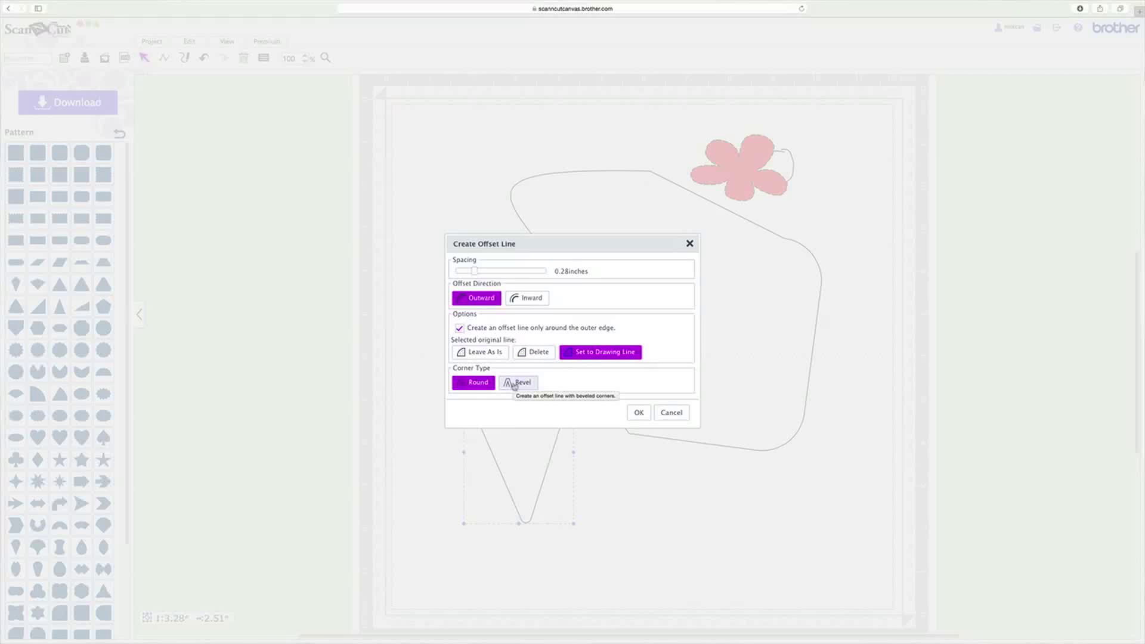
click(638, 412)
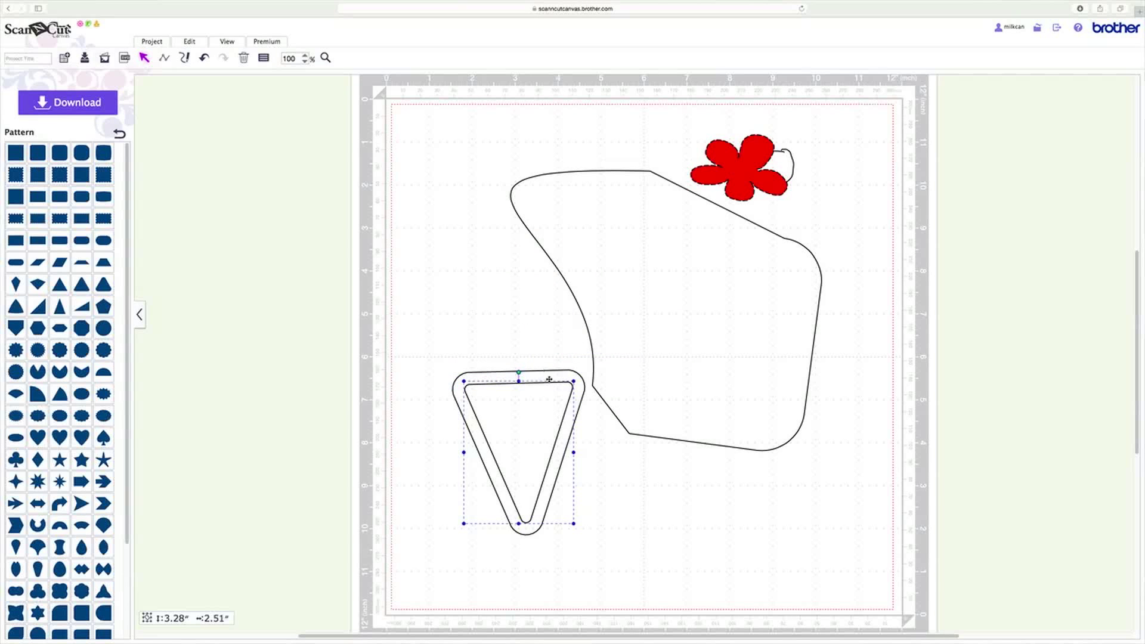
Group the large curved shape with both triangle outlines.
click(574, 438)
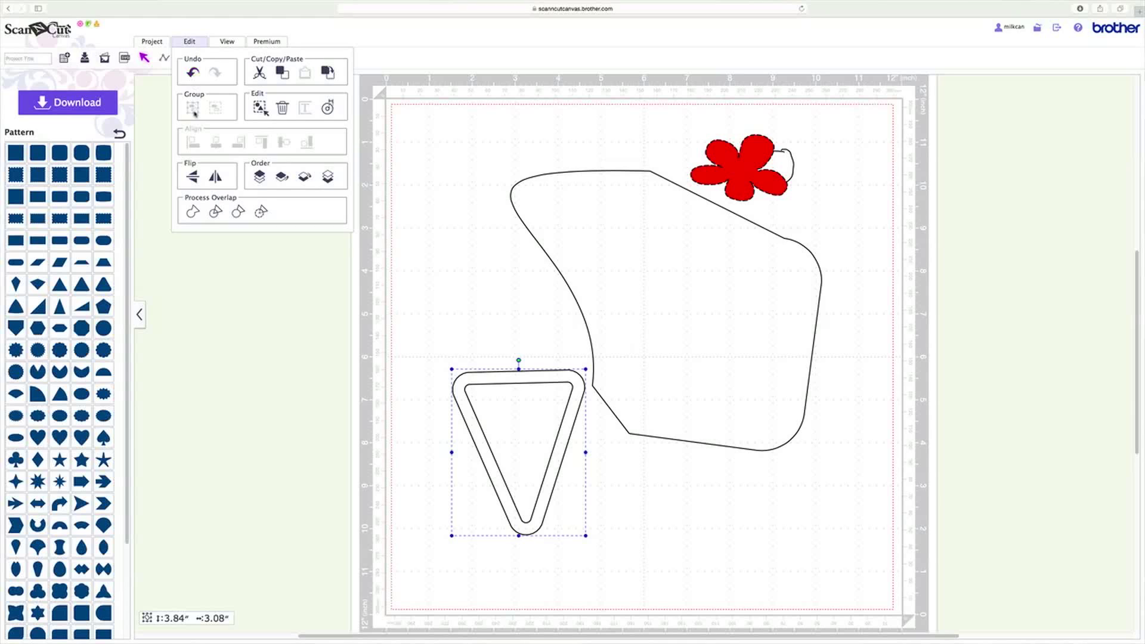
click(401, 282)
drag(423, 287, 659, 505)
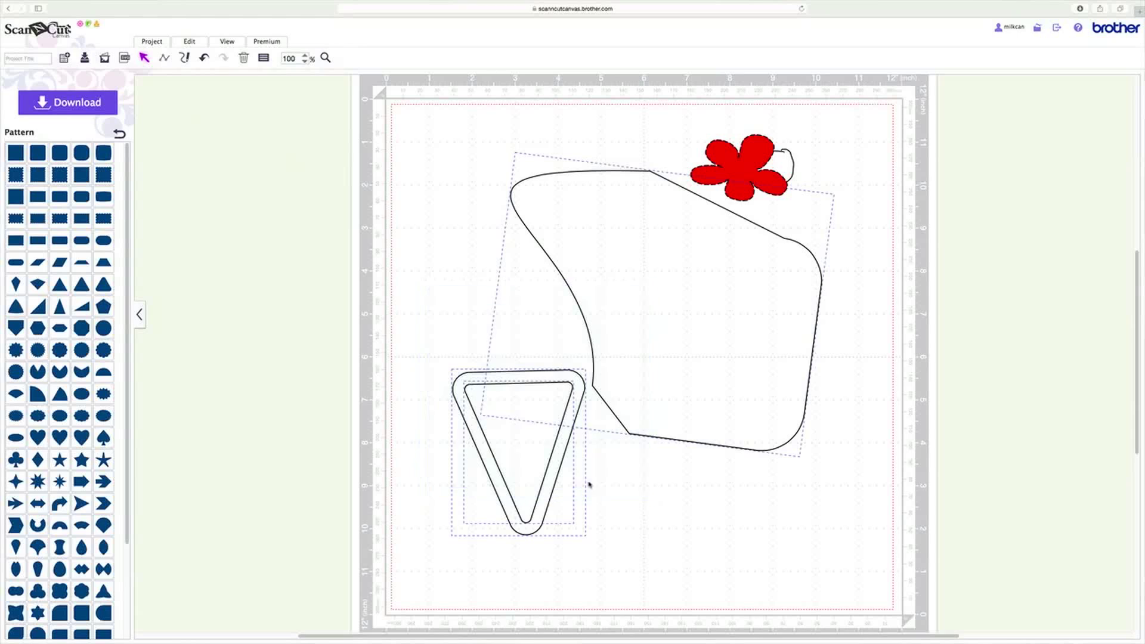
click(189, 41)
click(191, 108)
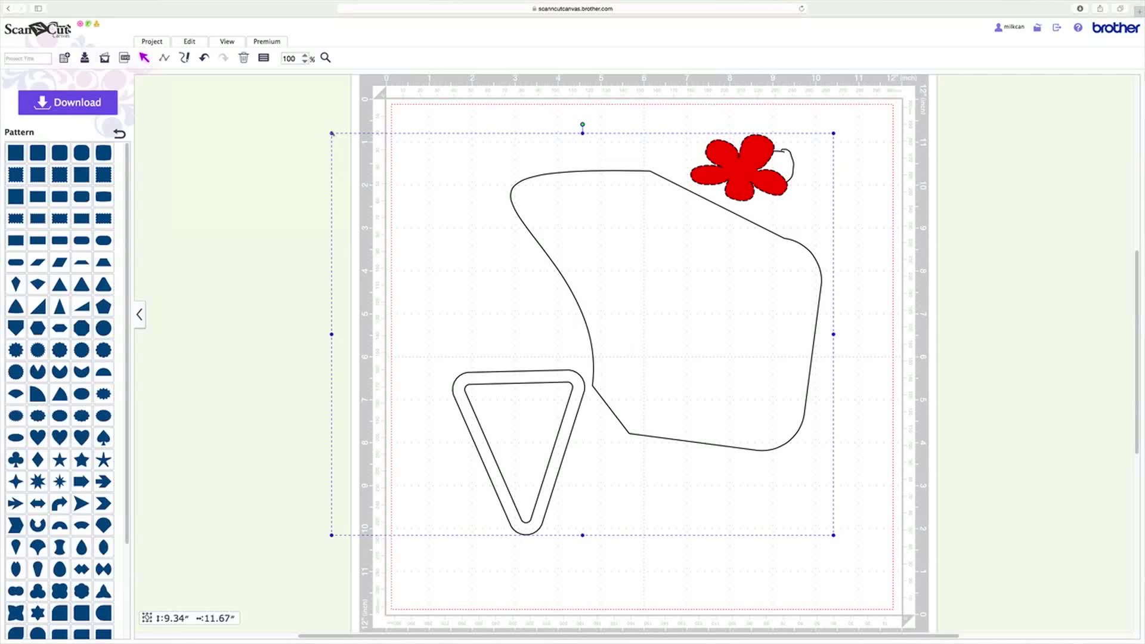
Shrink the group to about 3.86 inches high by 4.82 inches wide and rotate it about 90° counterclockwise.
drag(330, 133, 598, 322)
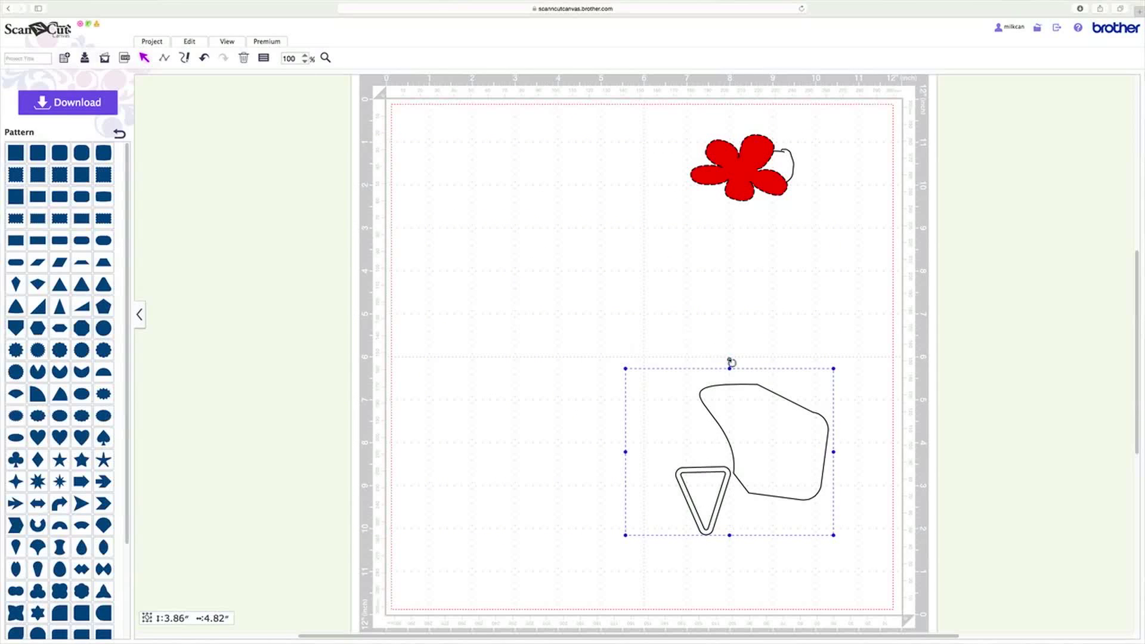
drag(728, 360, 684, 458)
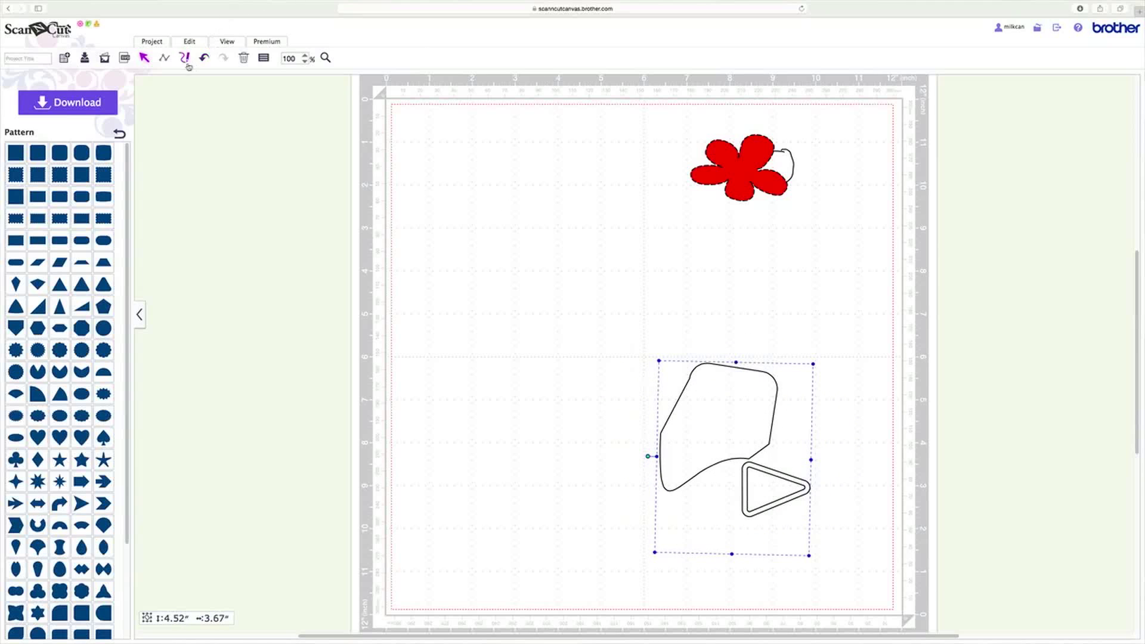
Ungroup the curved shape and the two triangle outlines, and clear the selection.
click(187, 44)
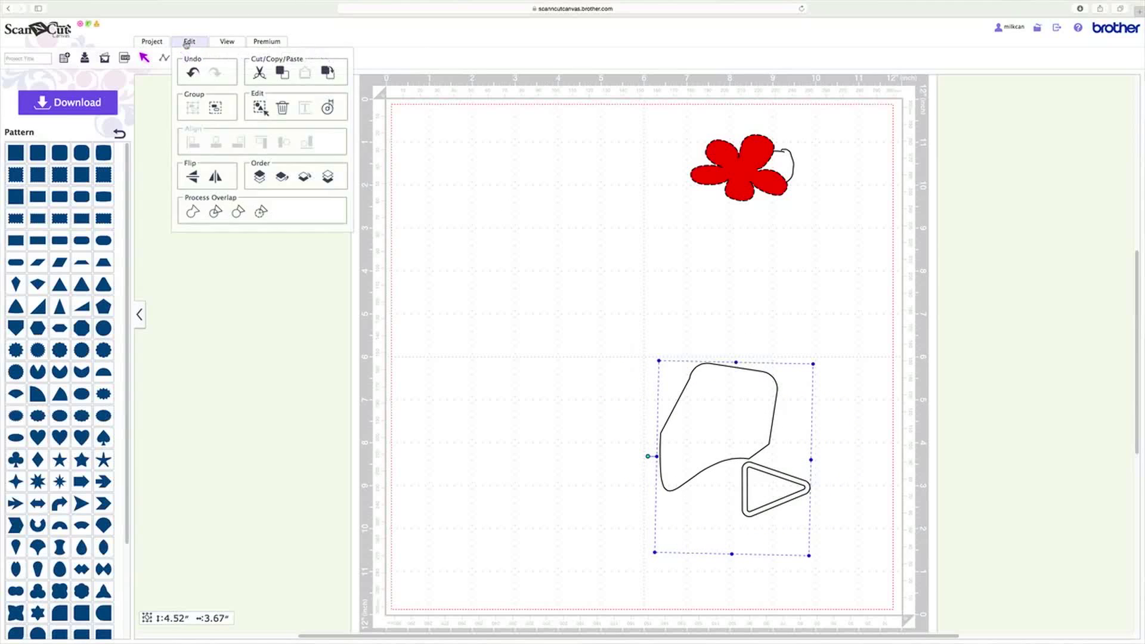
click(216, 109)
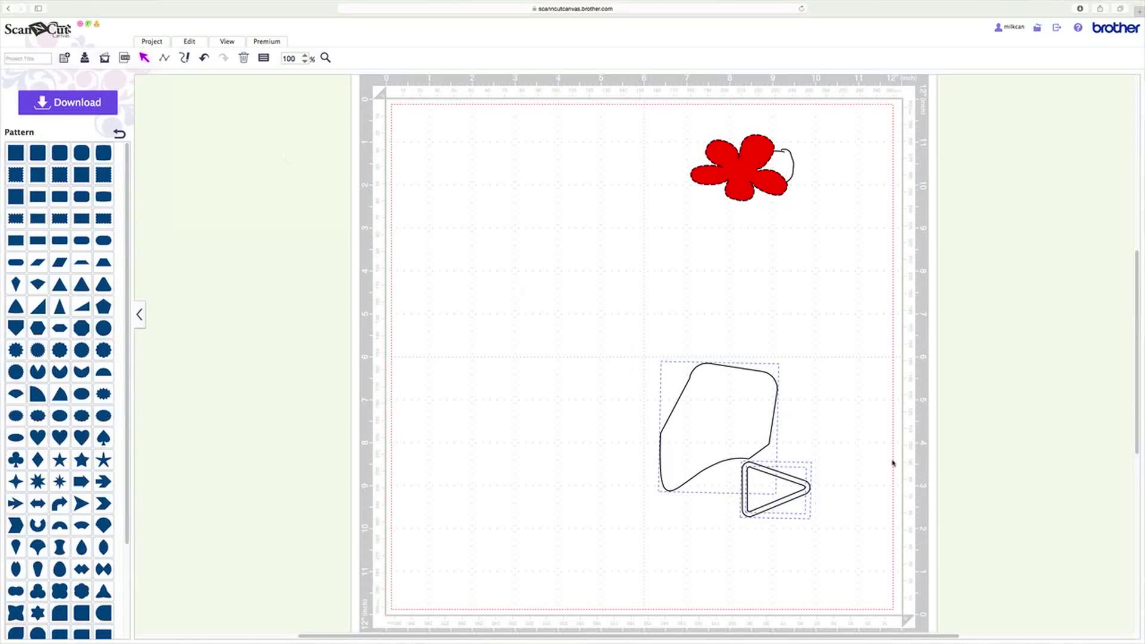
click(602, 312)
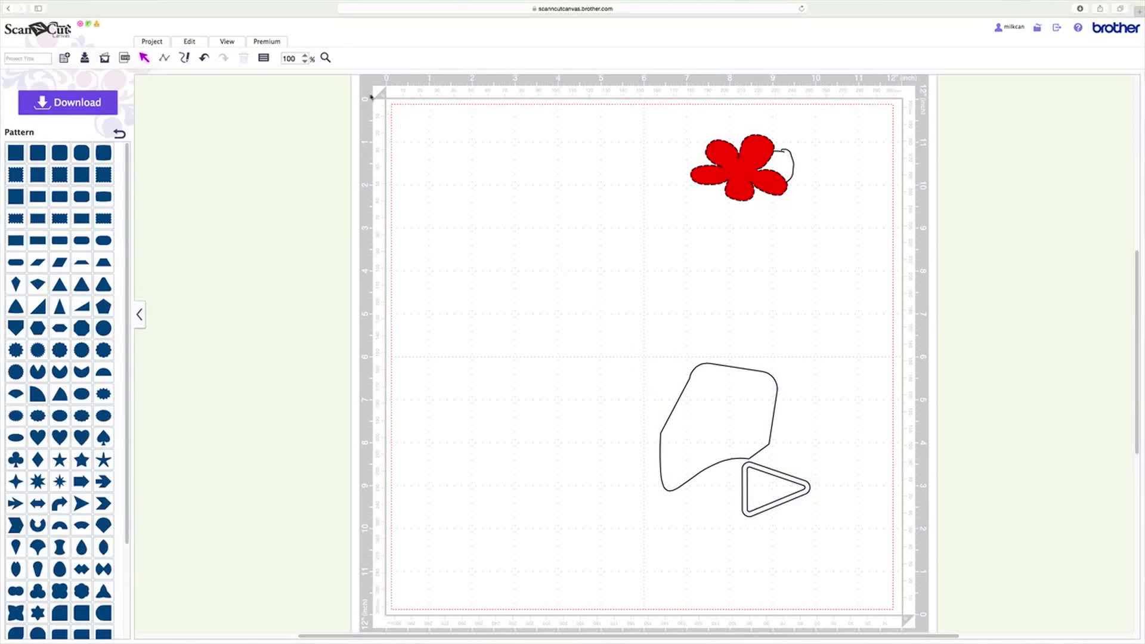
Select the flower shapes, the curved shape and both triangles together and align them by their left edges.
click(187, 43)
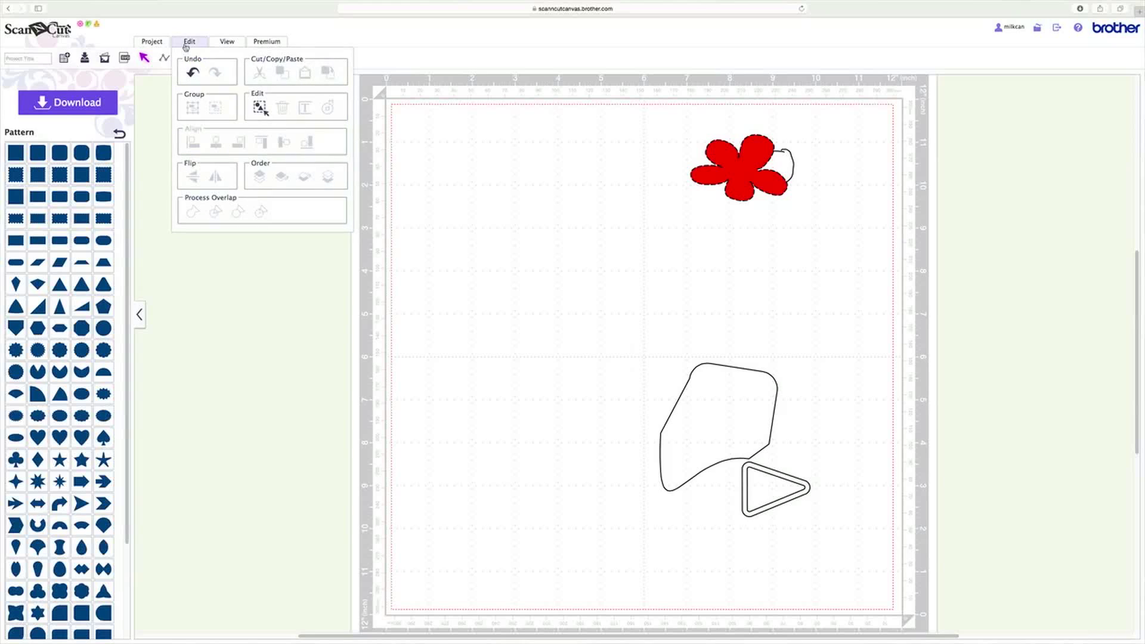
click(186, 43)
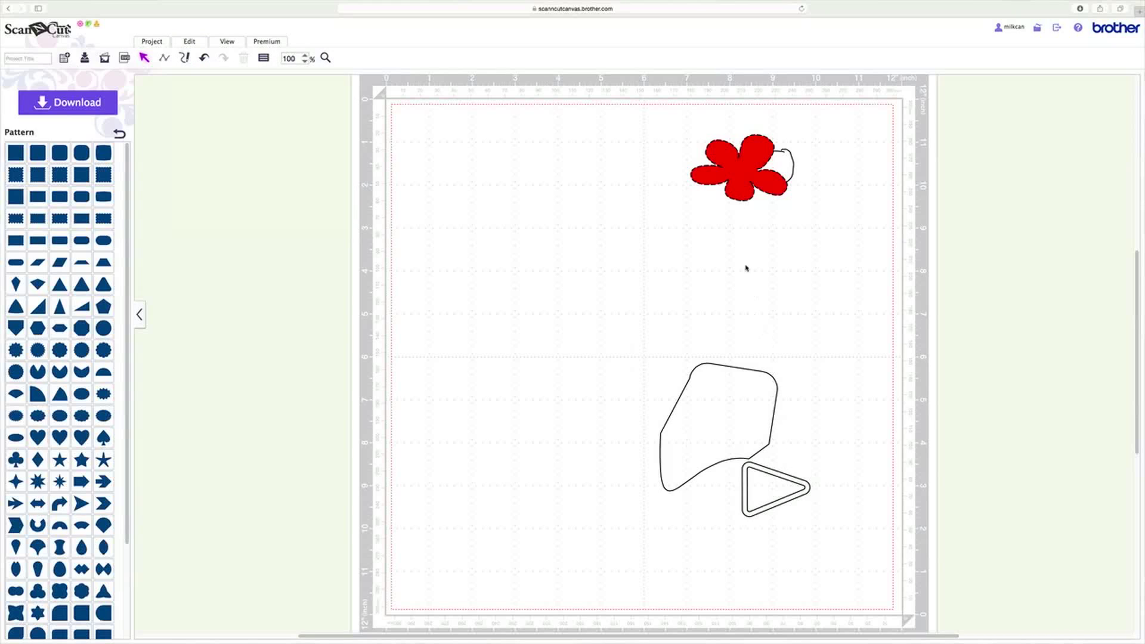
drag(734, 121, 786, 521)
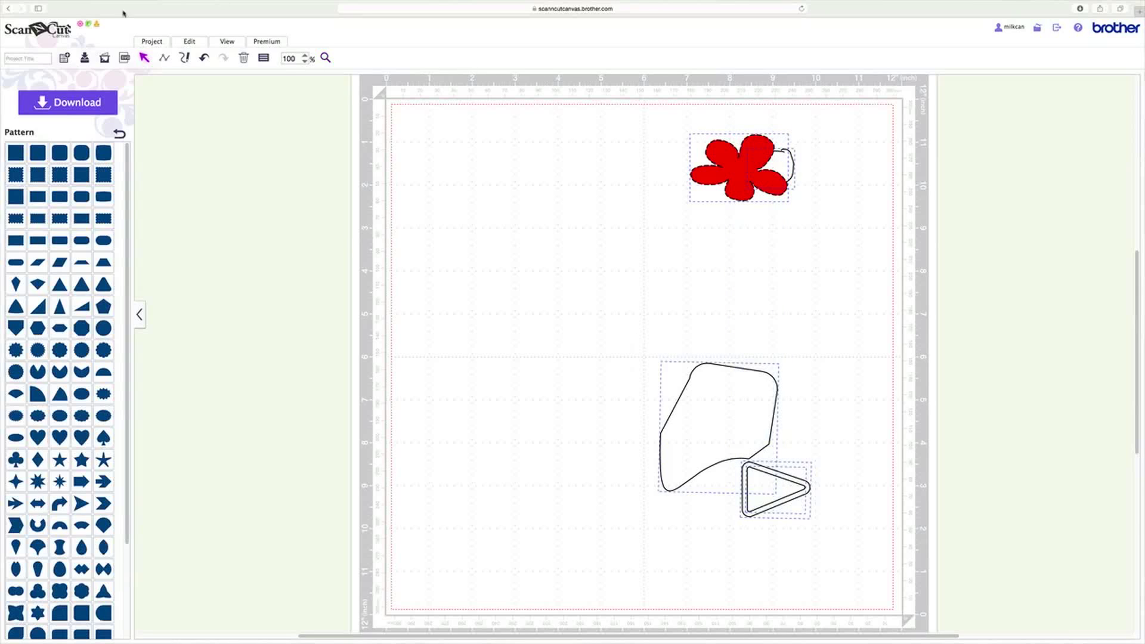
click(189, 42)
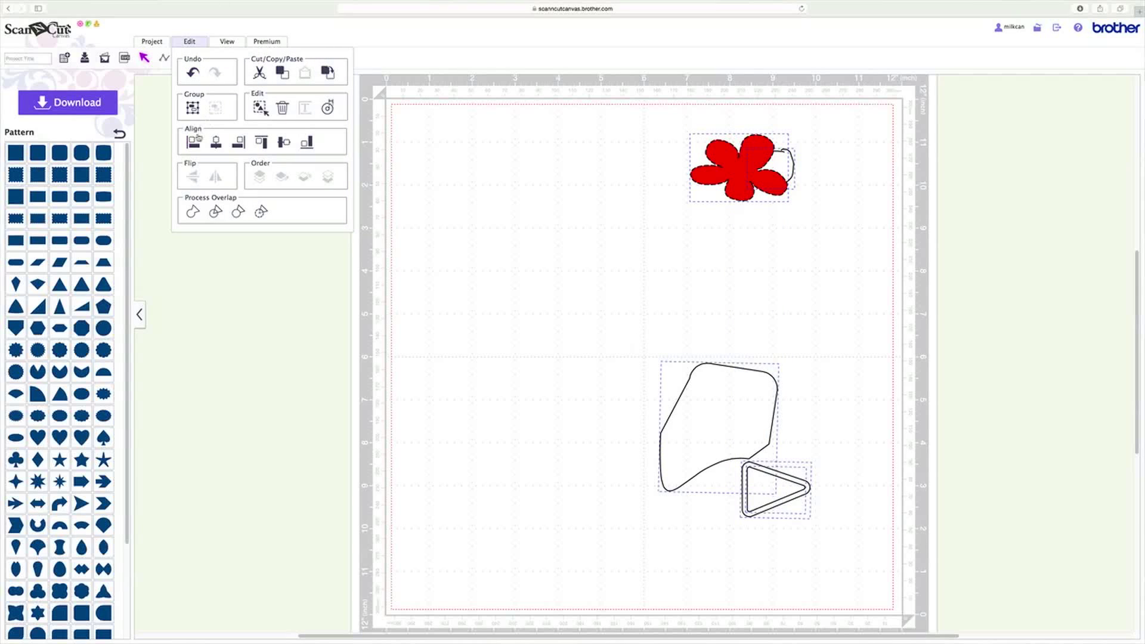
click(193, 142)
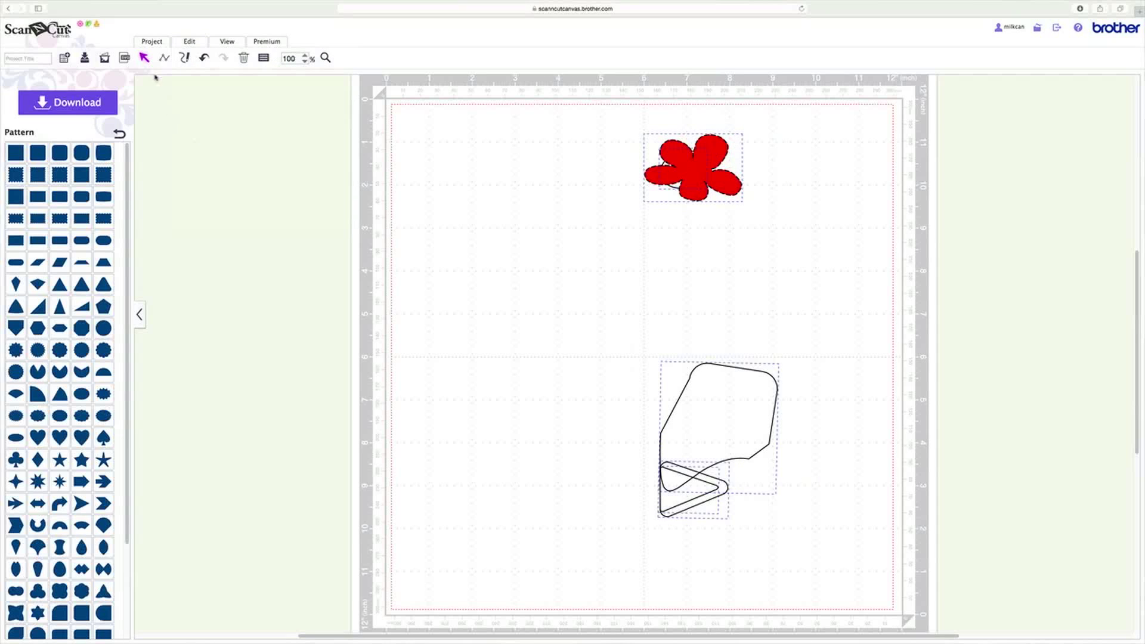
Align all the selected shapes along a common vertical center line.
click(189, 42)
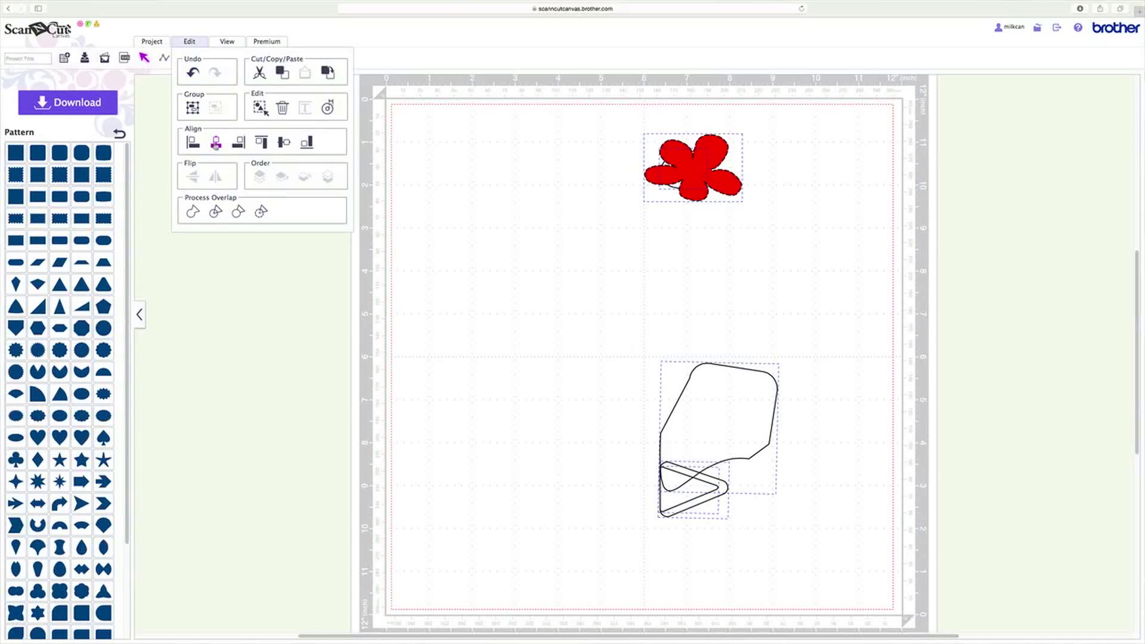
click(216, 143)
click(189, 43)
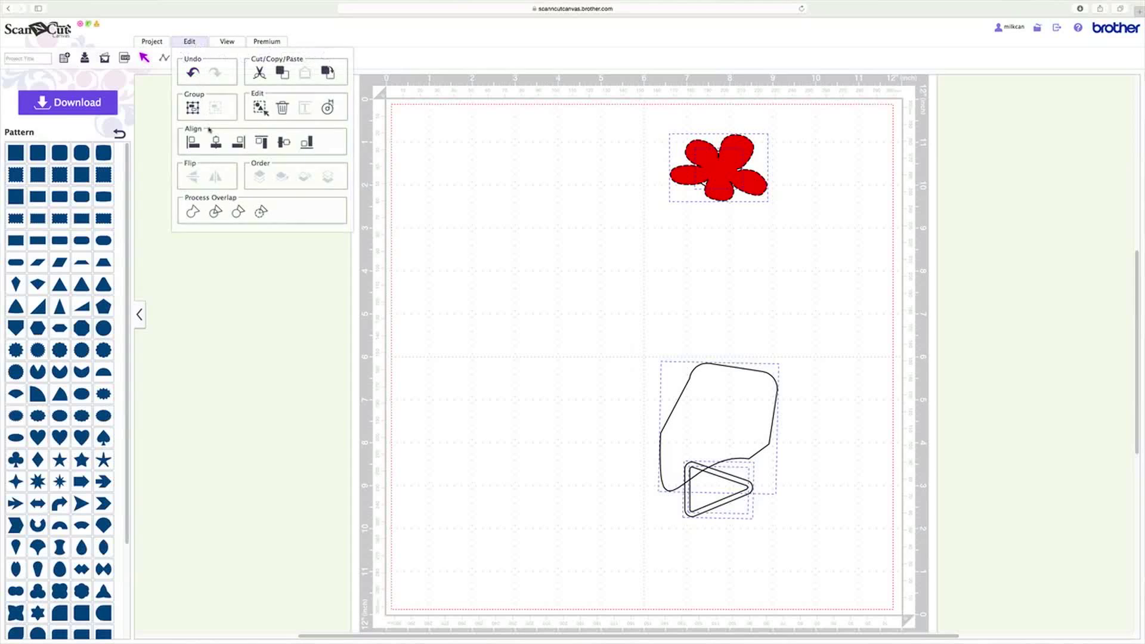
Align all the selected shapes by their right edges and by their top edges.
click(238, 142)
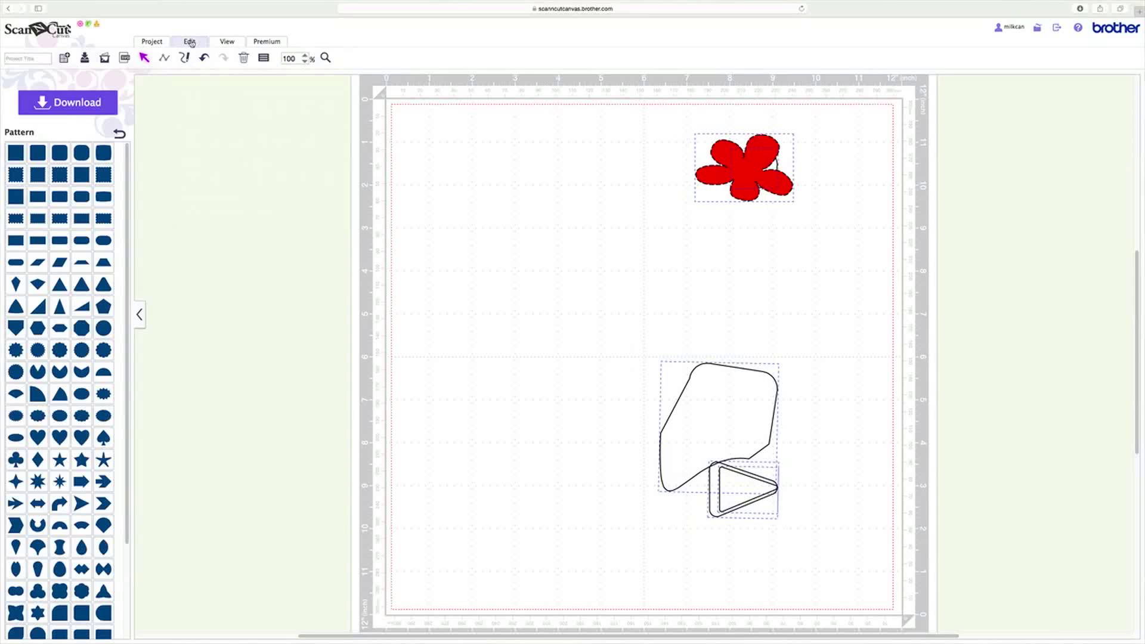
click(190, 41)
click(261, 142)
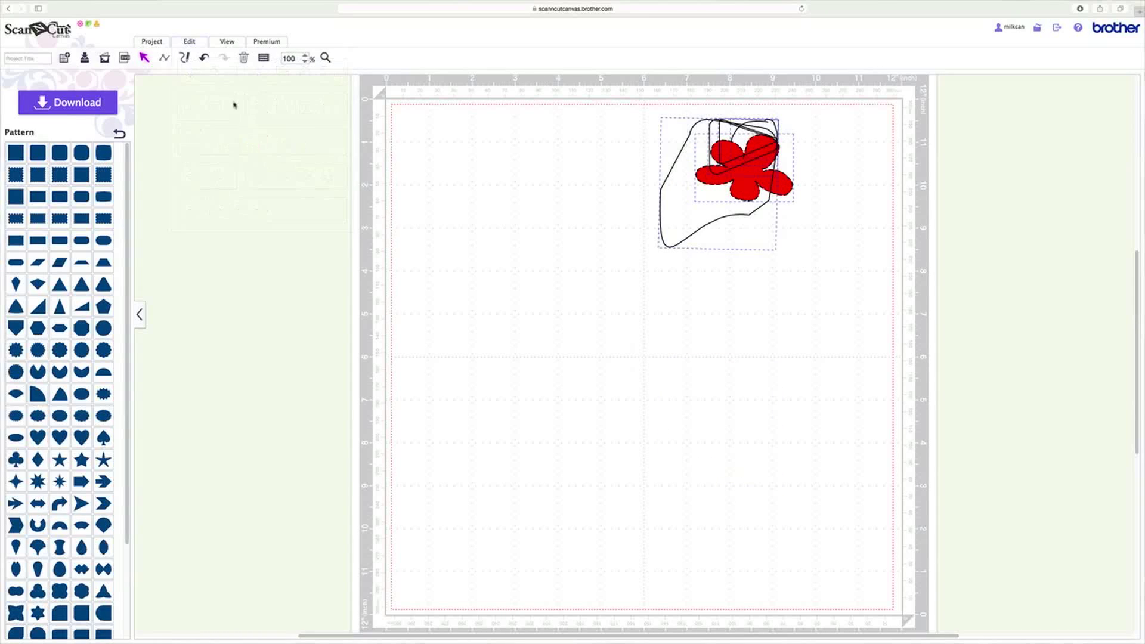
Align the selected shapes along a common horizontal center line and by their bottom edges, and clear the selection.
click(189, 42)
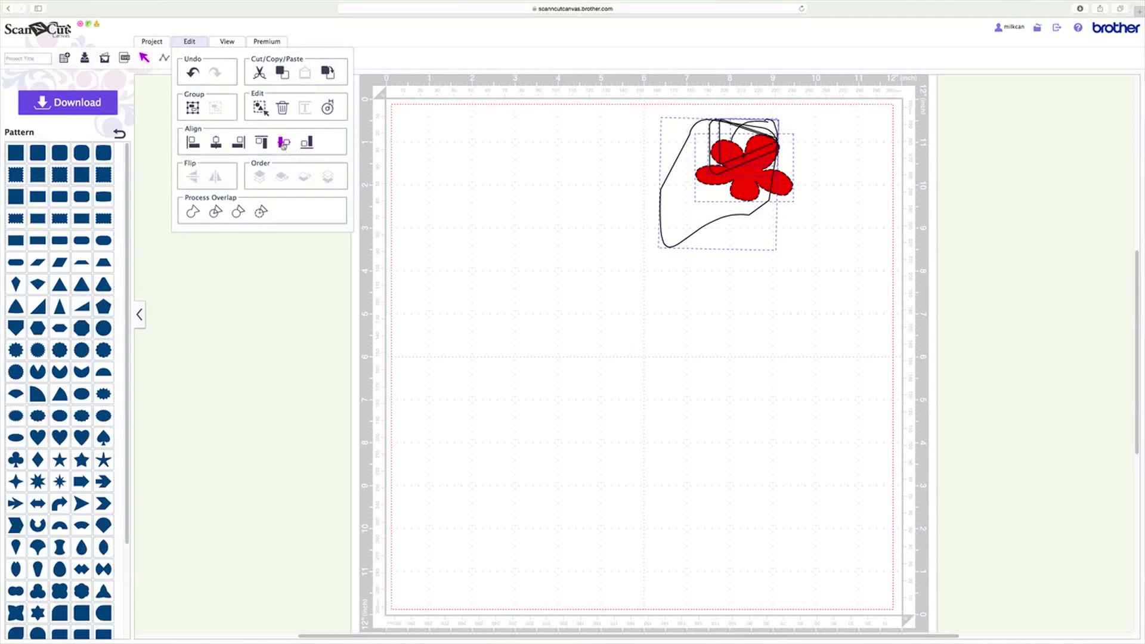
click(284, 143)
click(190, 42)
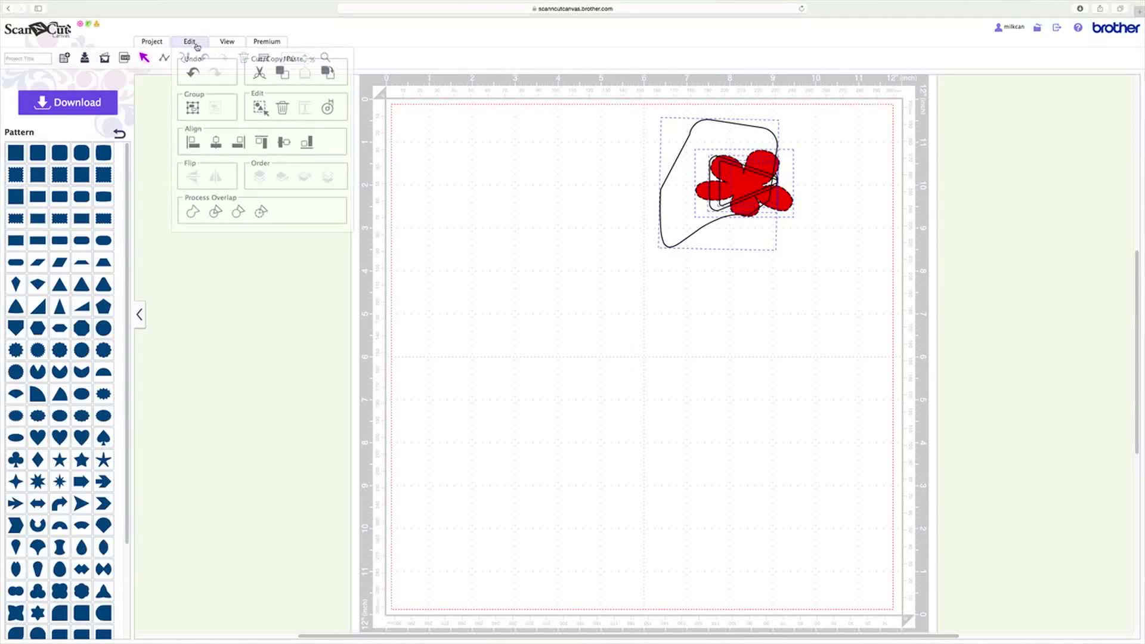
click(307, 144)
click(191, 42)
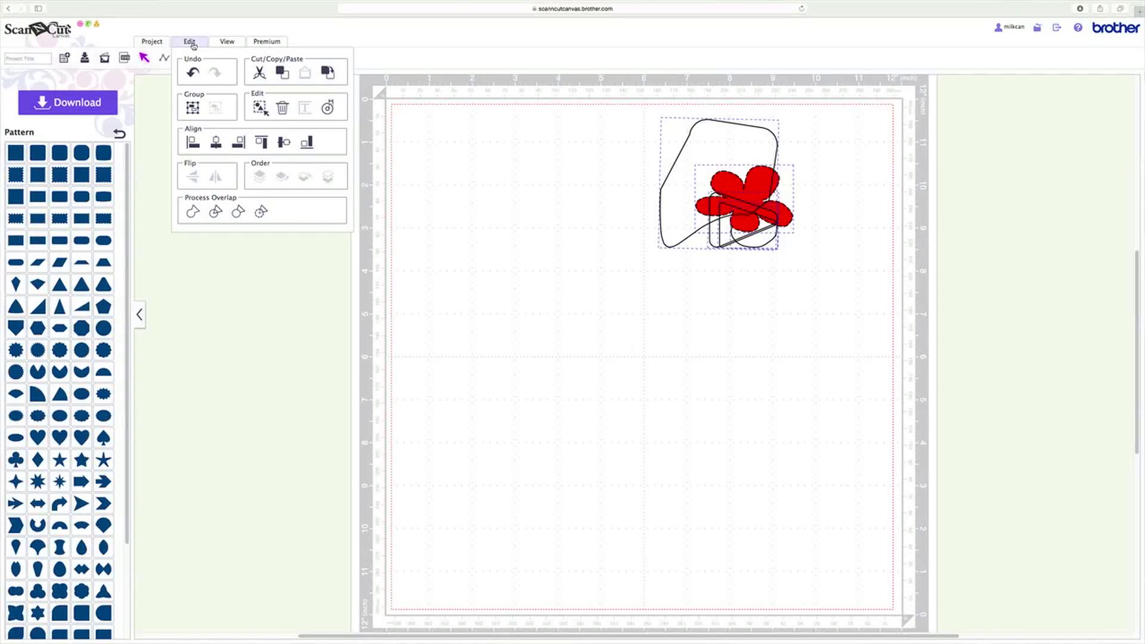
click(571, 335)
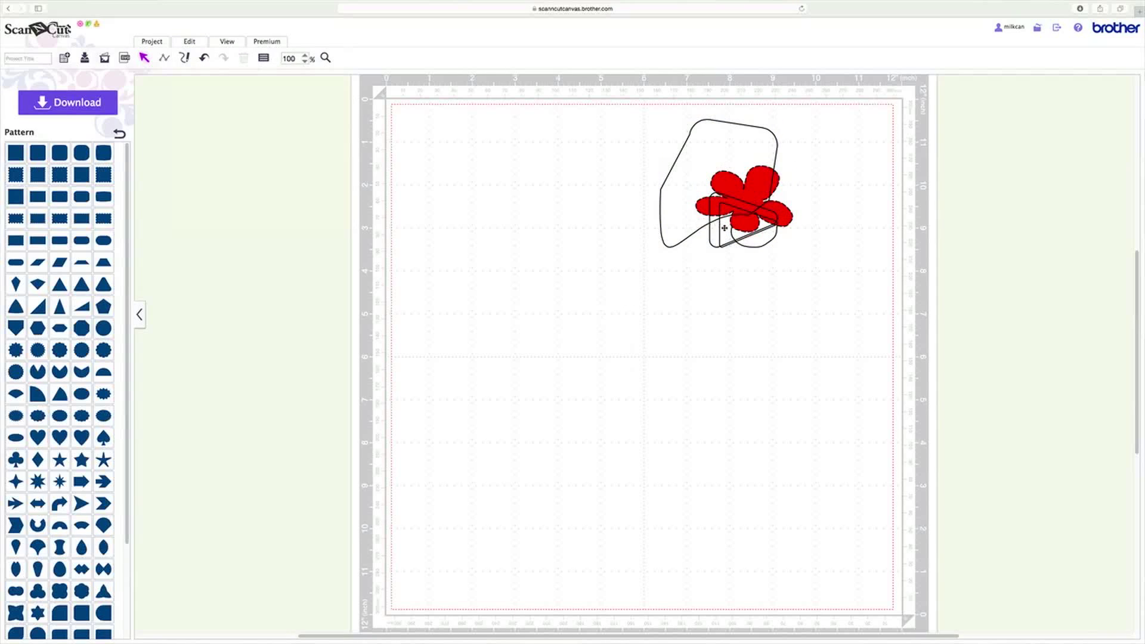
Move the rounded triangle outline to the empty left side of the mat and flip it both horizontally and vertically.
drag(720, 232, 433, 319)
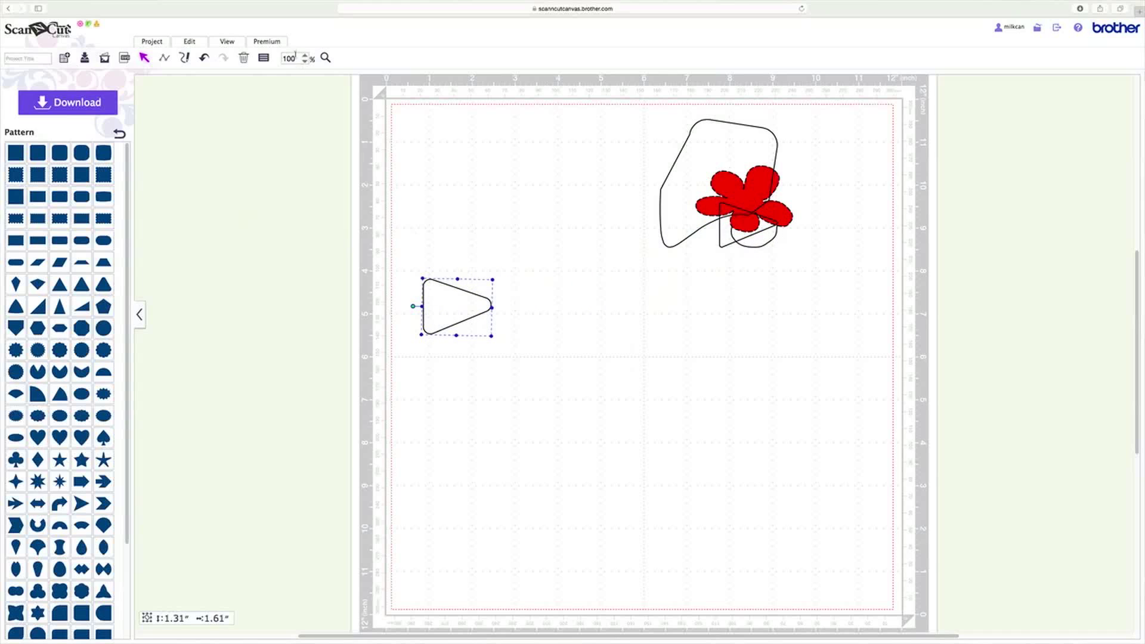
click(189, 41)
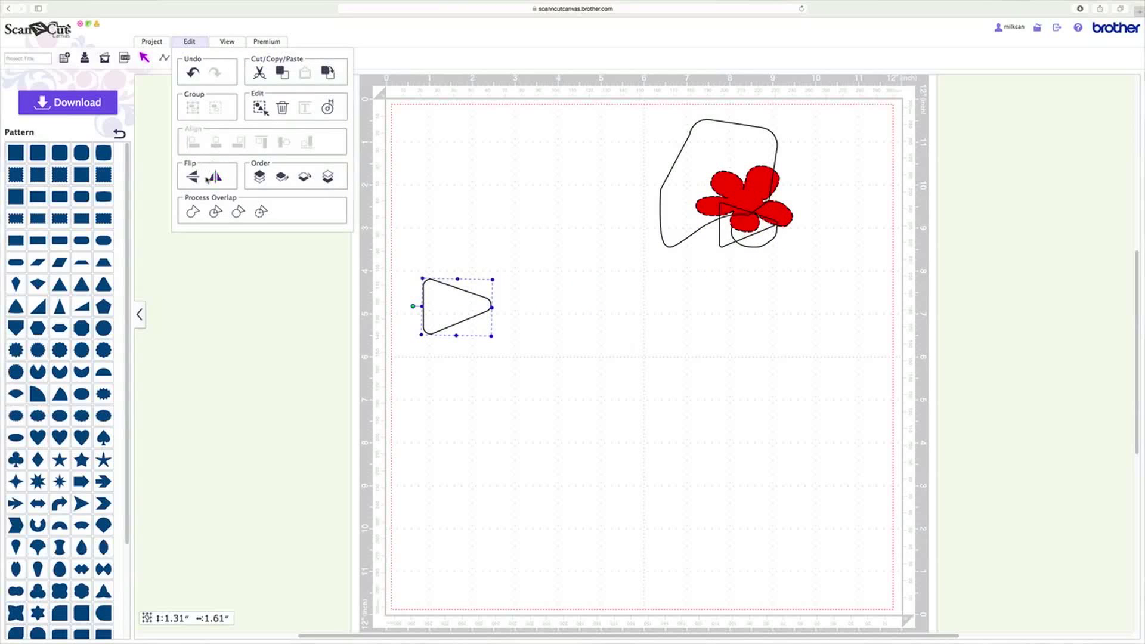
click(212, 179)
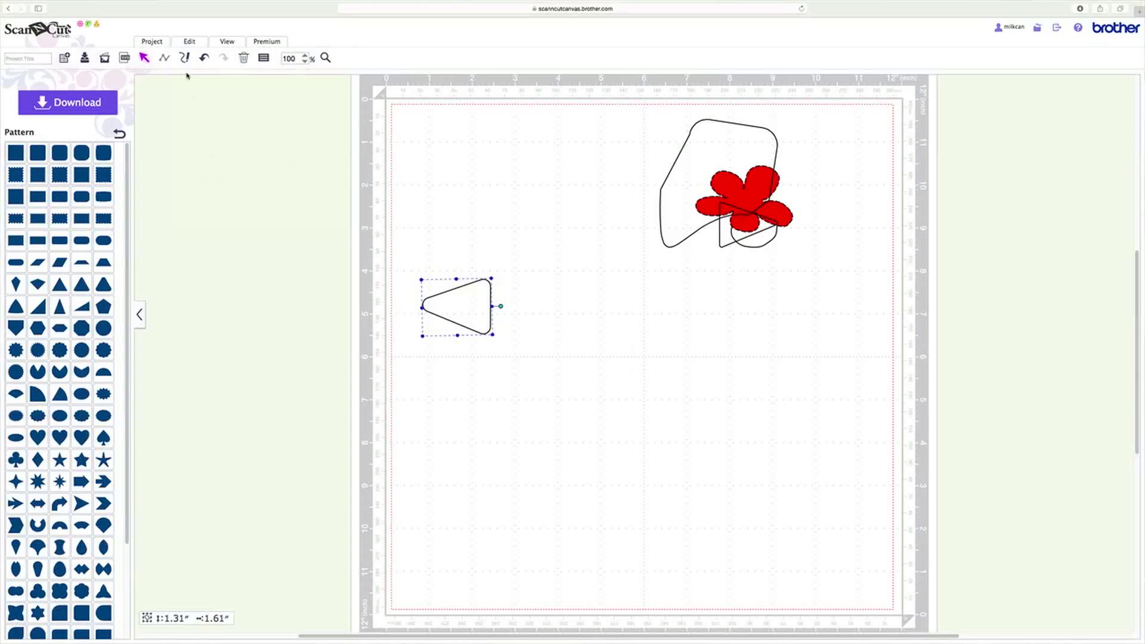
click(202, 43)
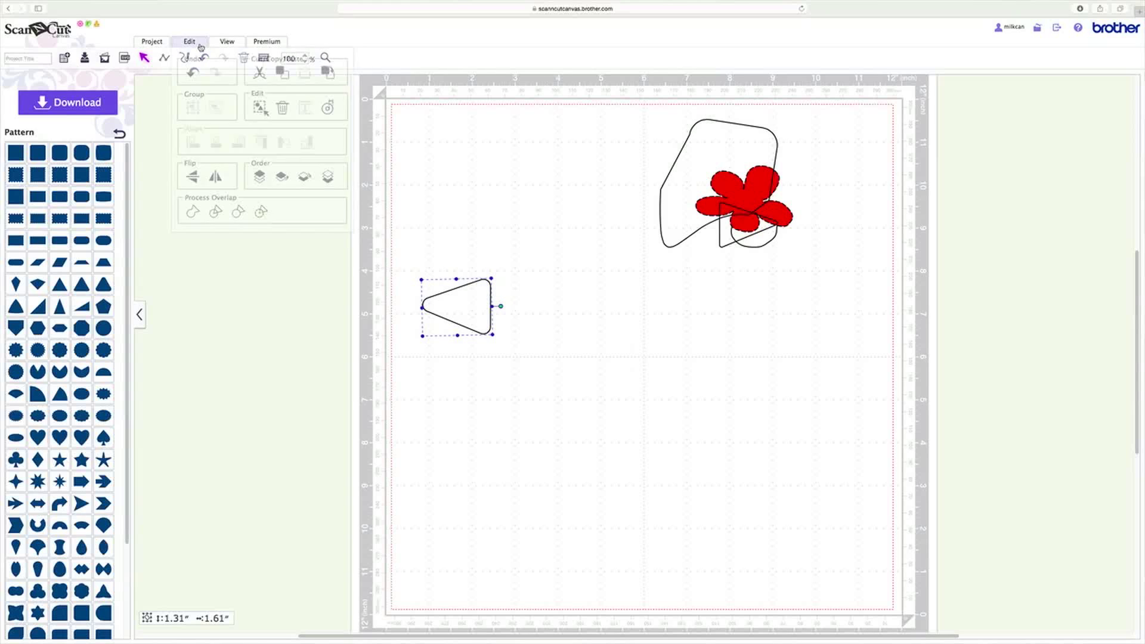
click(197, 181)
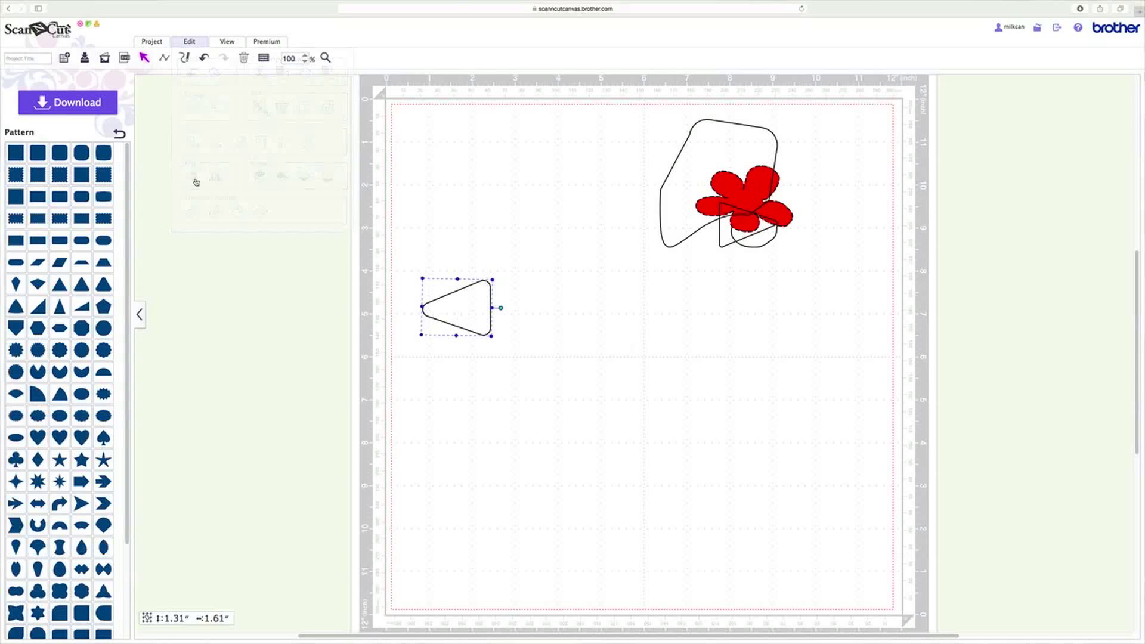
Move the red flower and the curved shape to the upper middle of the mat, with the flower overlapping the curved shape's lower right.
click(186, 43)
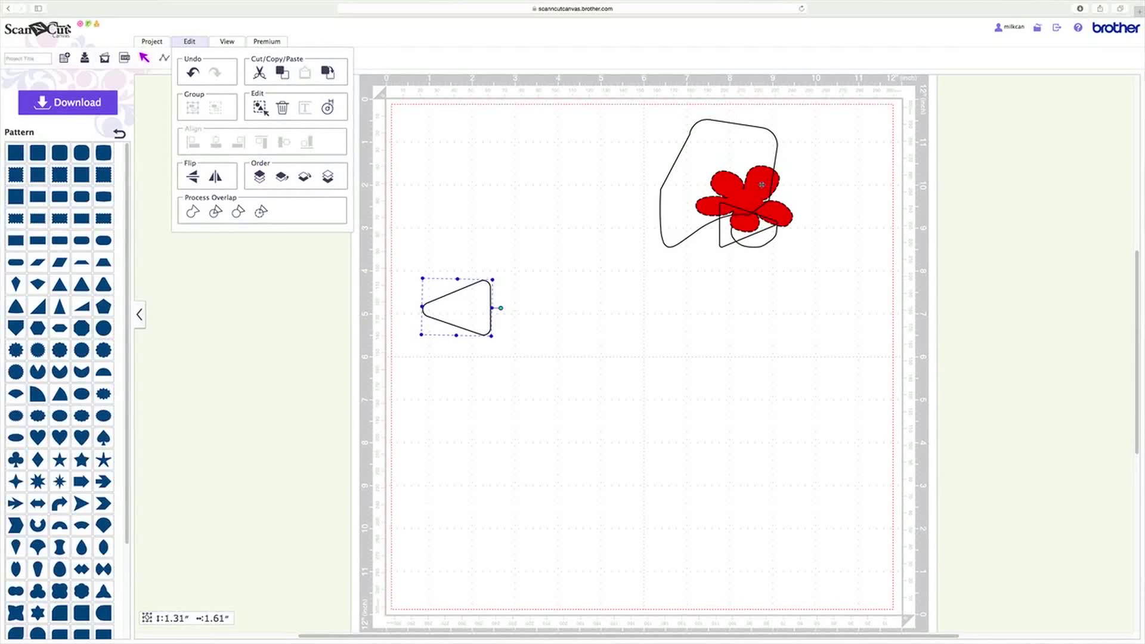
drag(762, 185, 651, 232)
drag(730, 187, 627, 235)
click(649, 151)
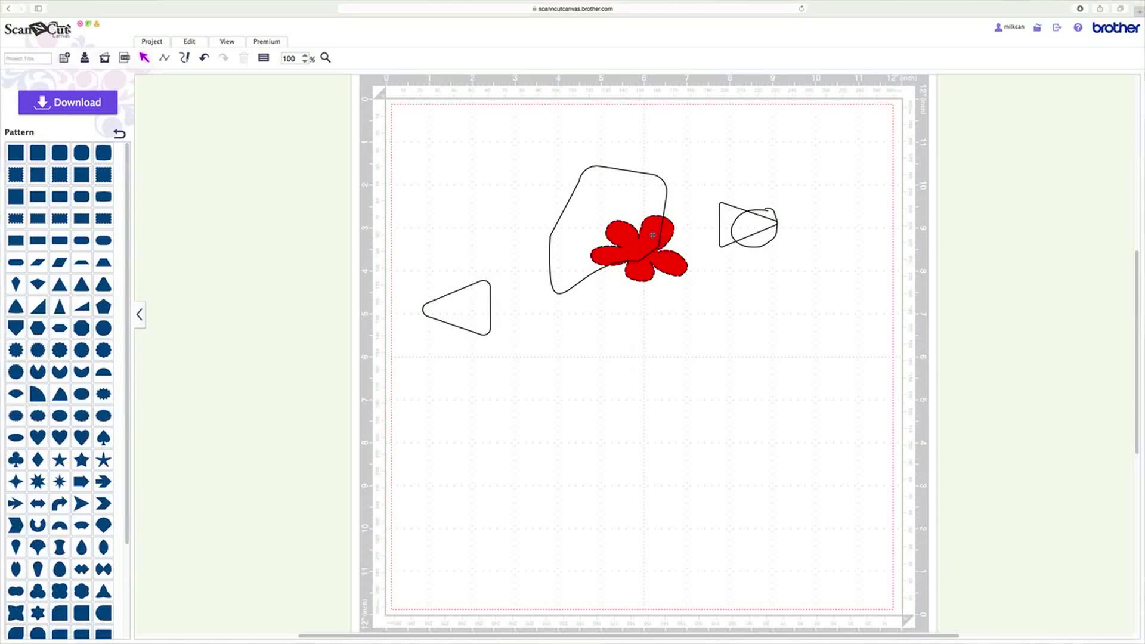
Send the curved shape to the back, behind the red flower, and clear the selection.
click(653, 235)
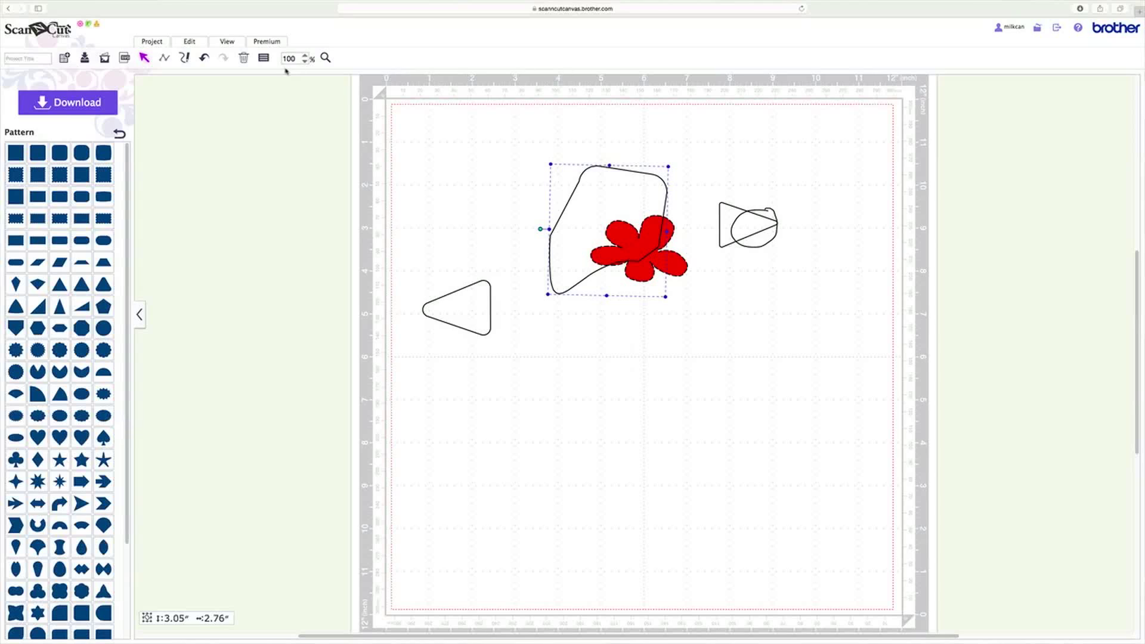
click(190, 43)
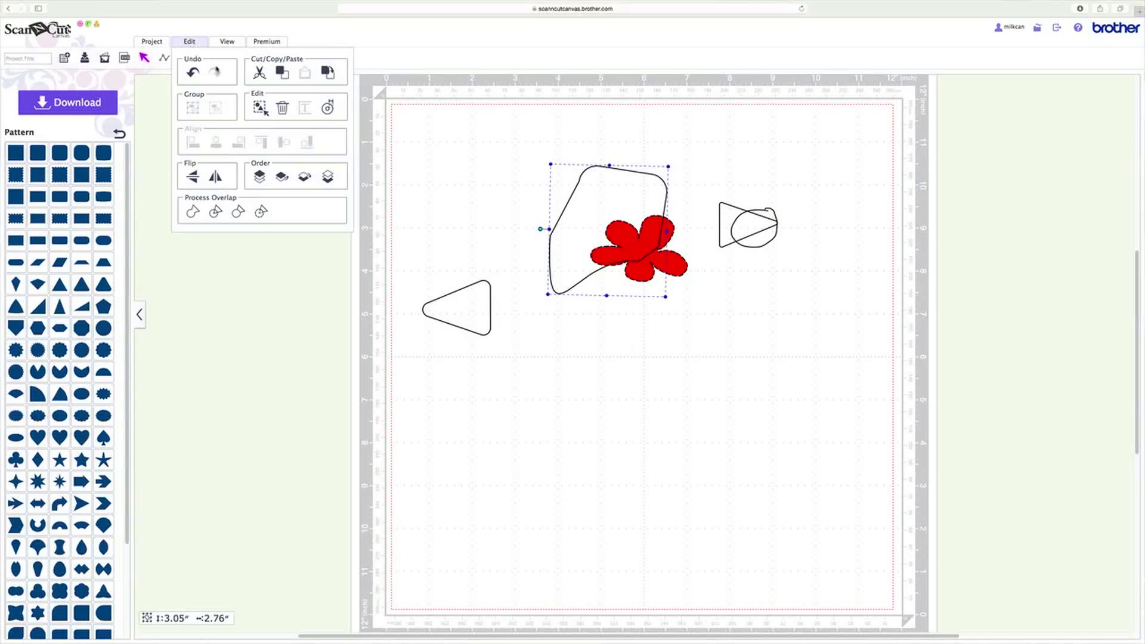
click(328, 177)
click(647, 374)
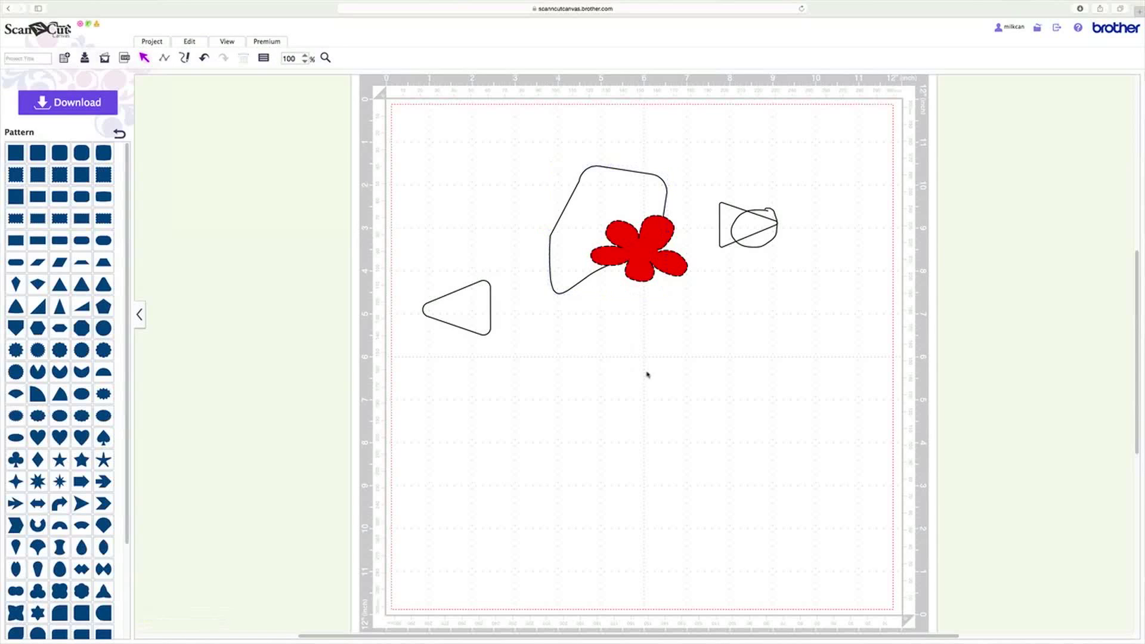
Nudge the red flower slightly down over the curved shape and leave it deselected.
mouse_move(620, 247)
mouse_down()
mouse_move(694, 294)
mouse_move(627, 247)
mouse_move(634, 255)
mouse_up()
click(650, 338)
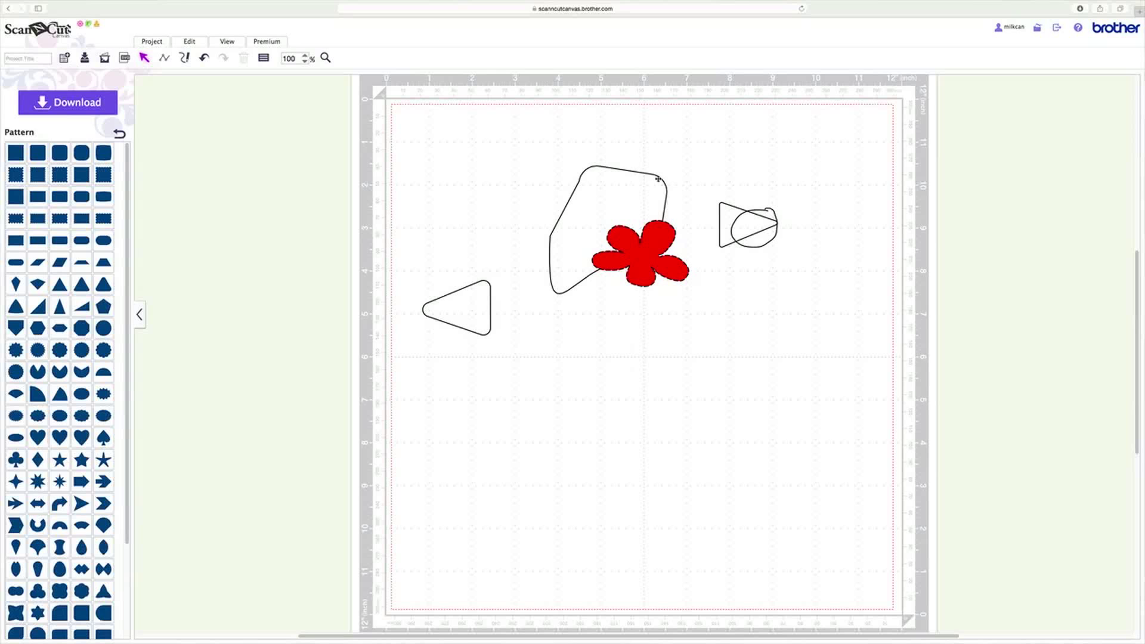
click(639, 247)
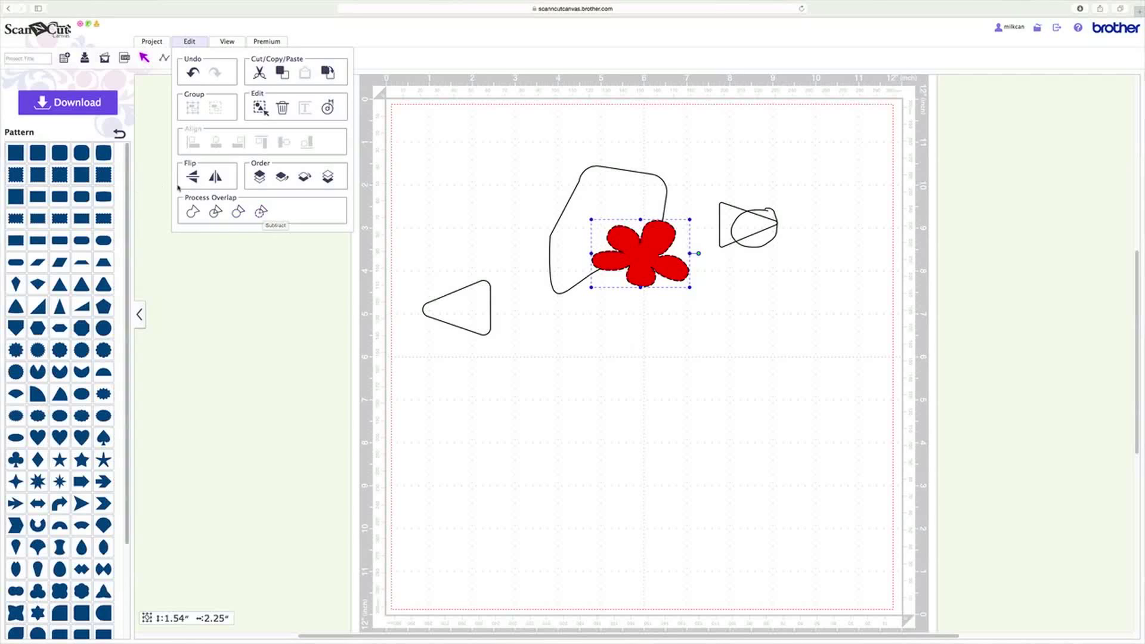
click(490, 210)
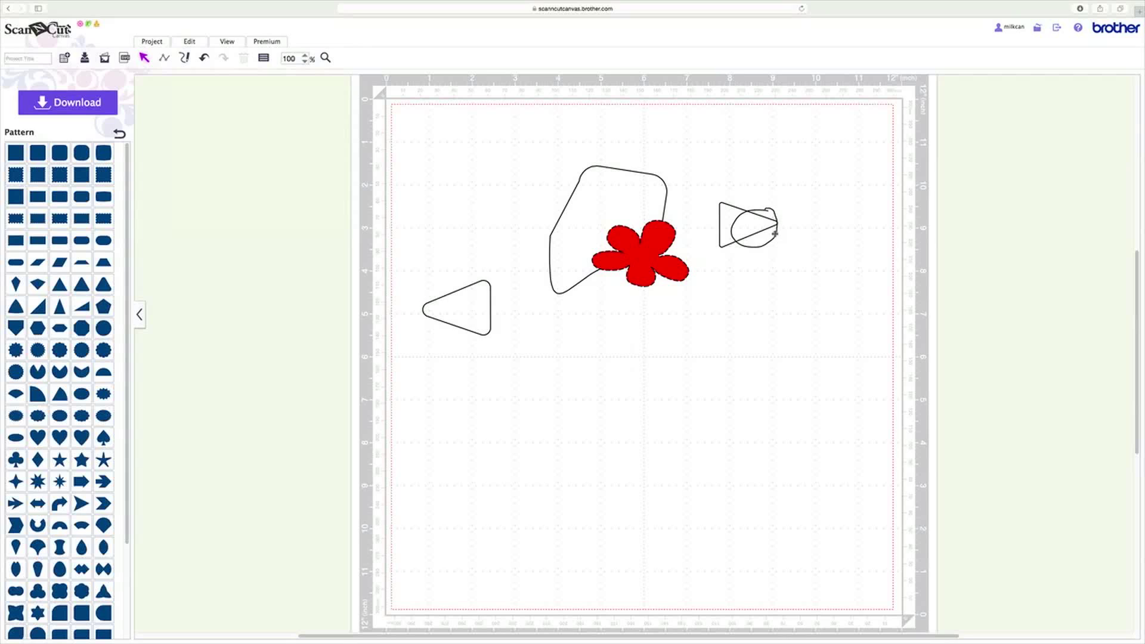
Shift the hand-drawn circle right so it overlaps only the plain triangle's tip, and try to merge the two shapes.
drag(775, 233, 793, 233)
drag(716, 189, 782, 238)
mouse_move(72, 21)
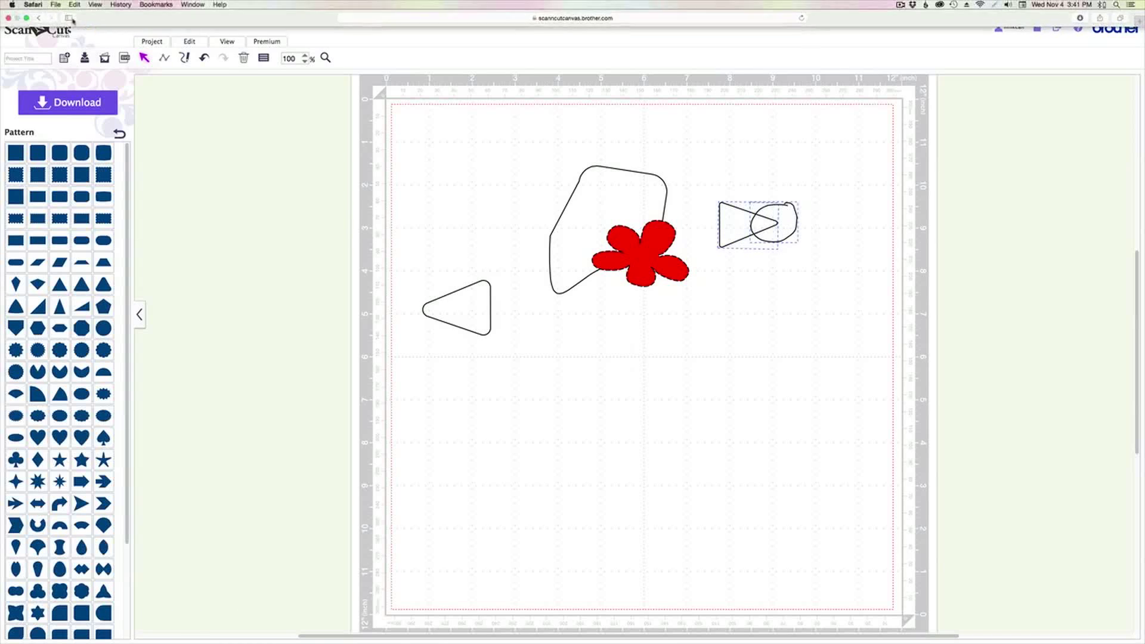
click(189, 41)
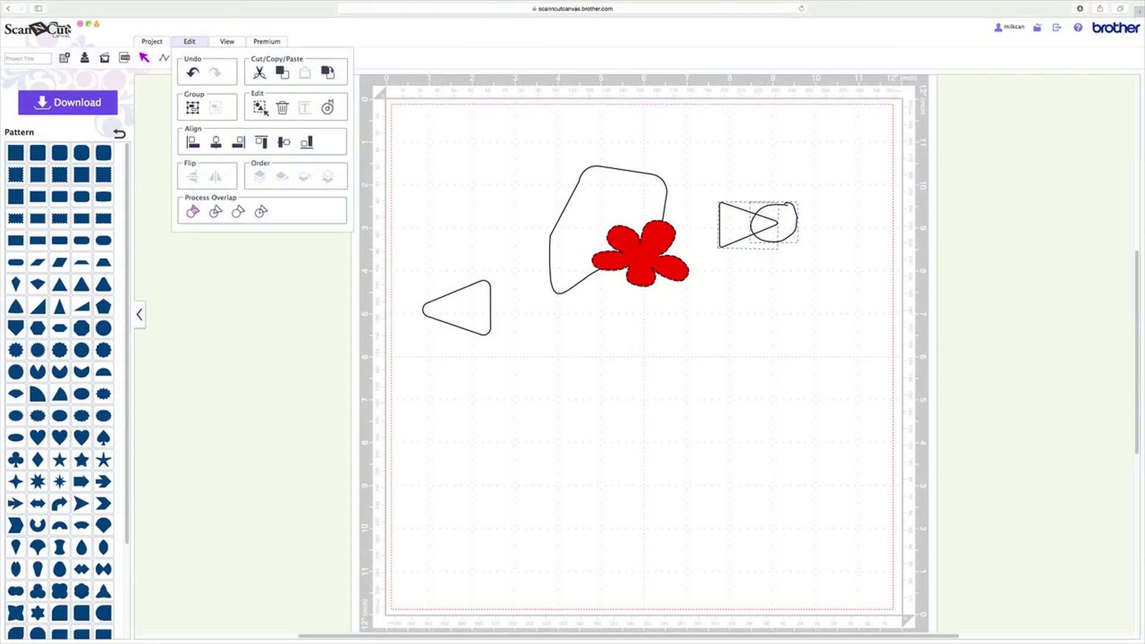
click(193, 212)
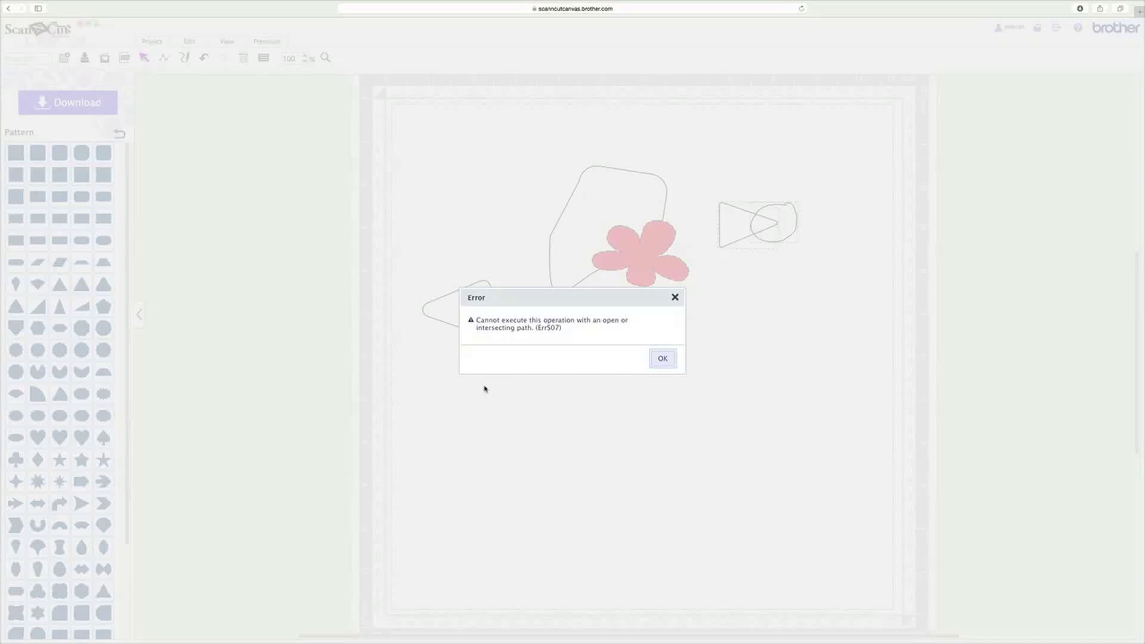
click(662, 359)
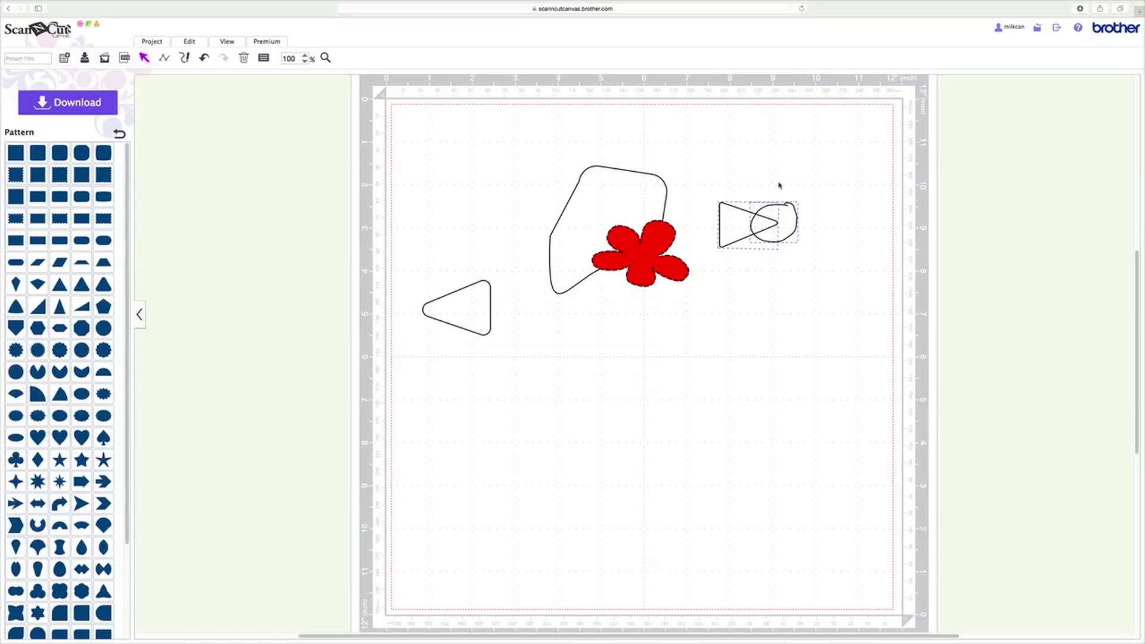
Move the plain triangle against the rounded triangle's straight side and merge the two into a single outline.
click(778, 306)
drag(739, 239, 507, 339)
click(431, 268)
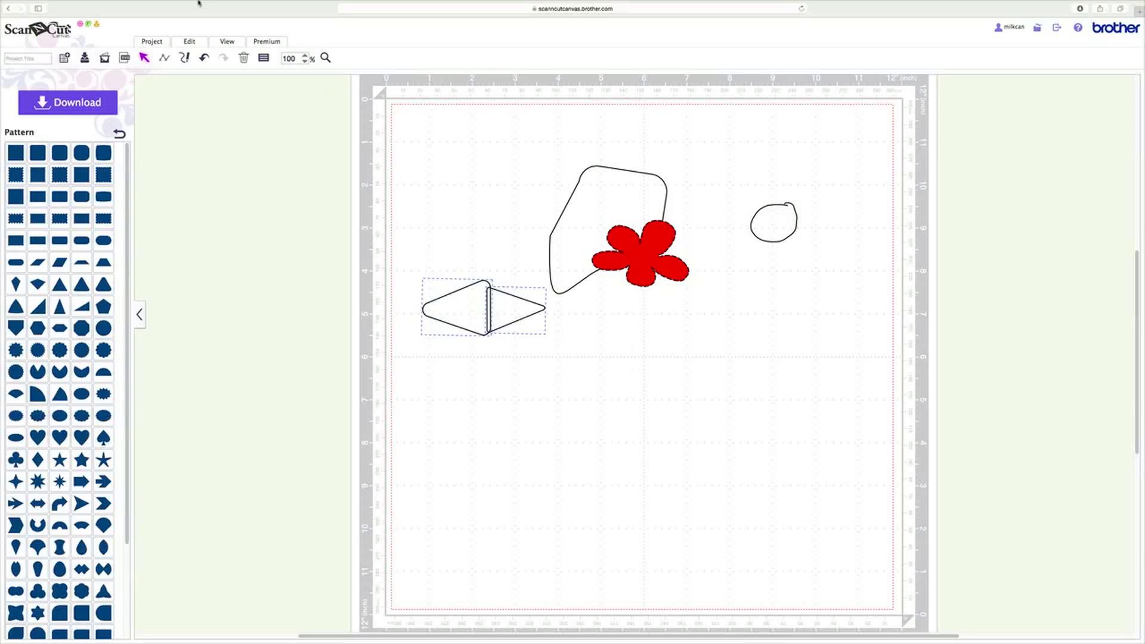
click(189, 41)
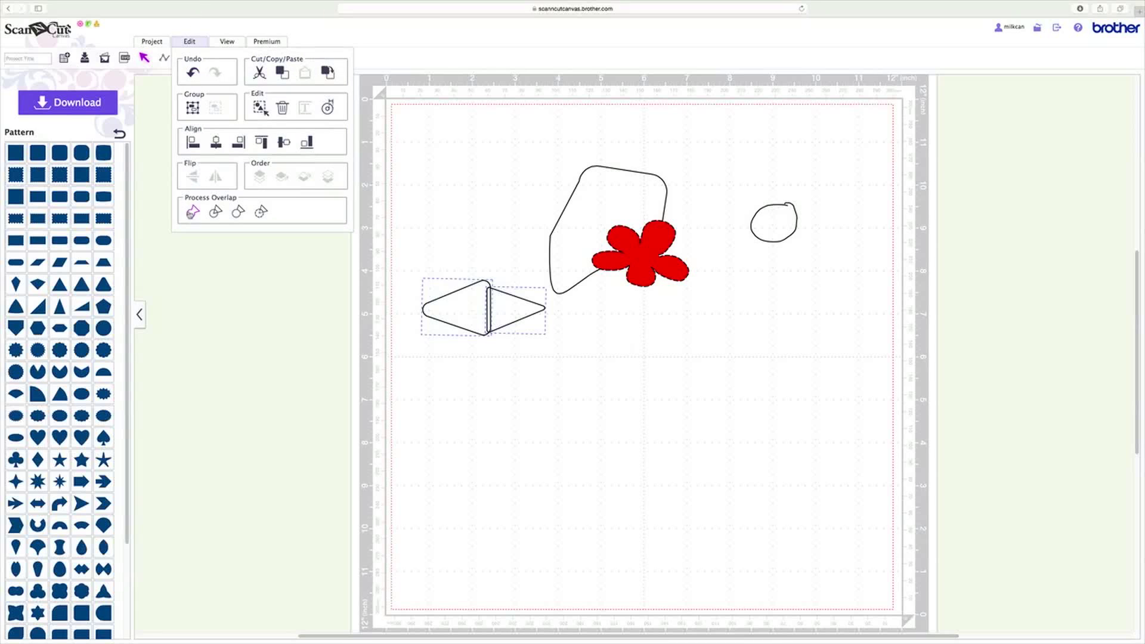
click(188, 213)
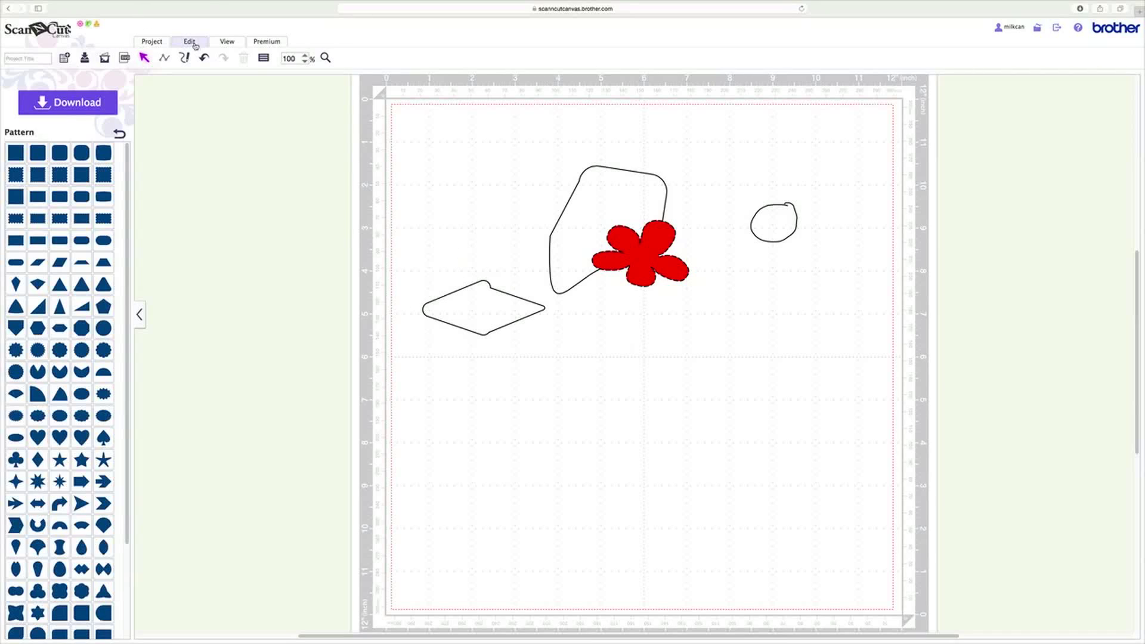
Fit the view to the mat, and fit it to the merged diamond shape as the selection.
click(221, 42)
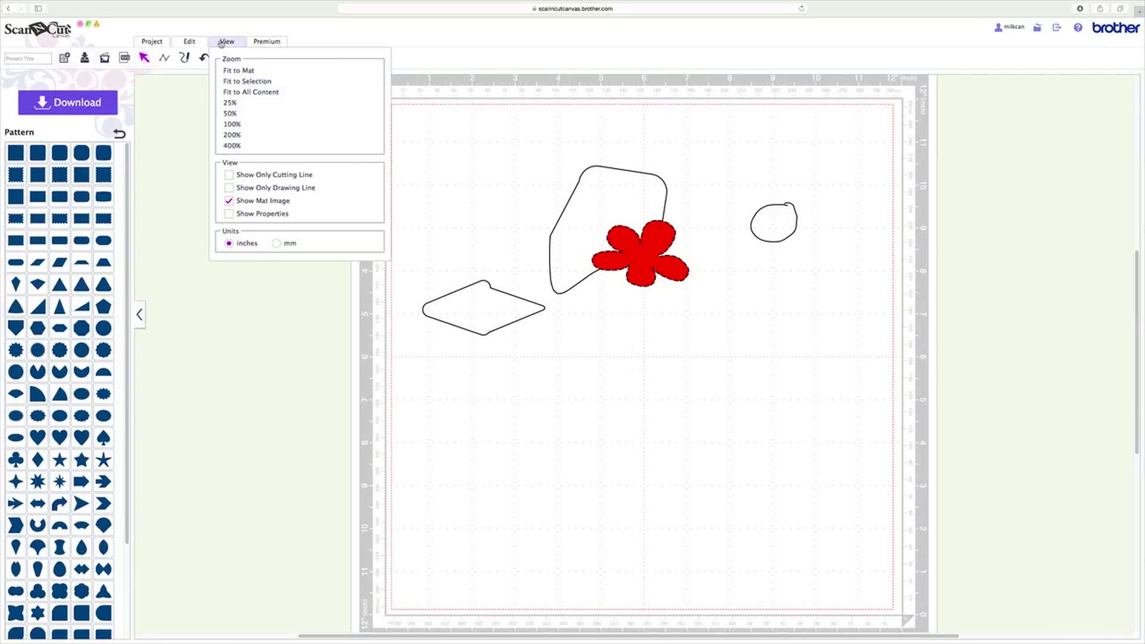
click(232, 70)
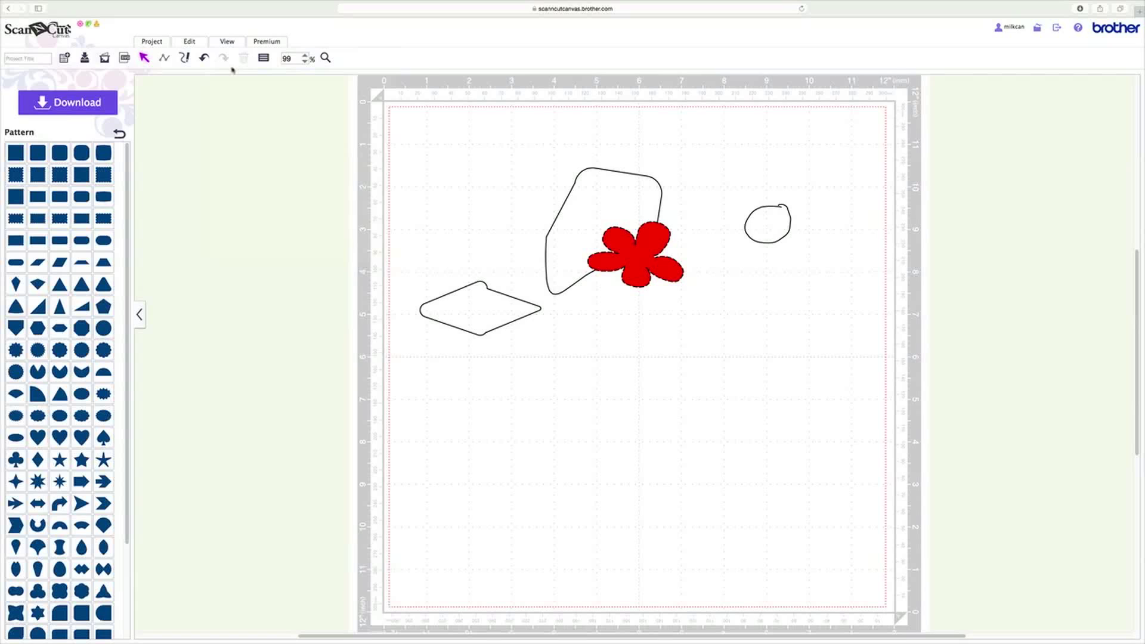
click(227, 43)
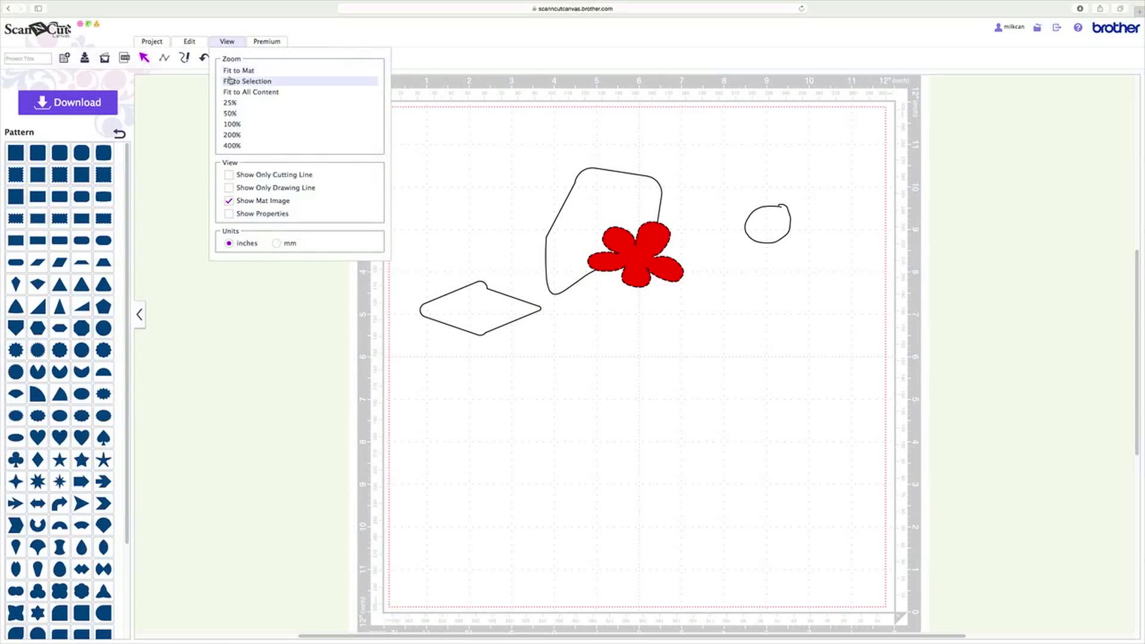
click(463, 290)
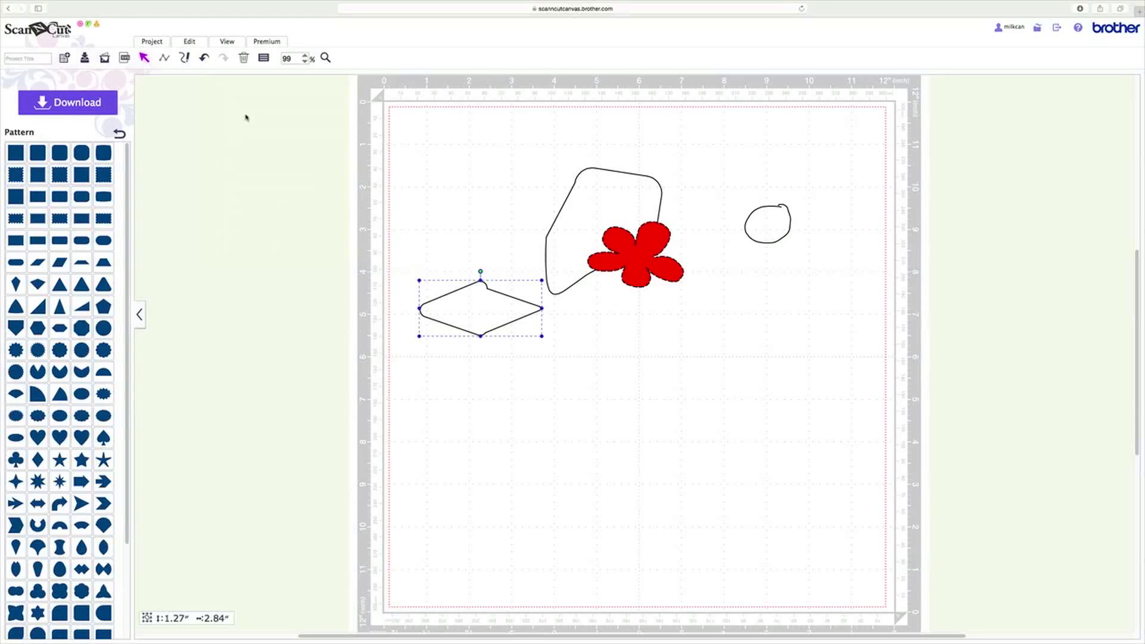
click(223, 41)
click(234, 82)
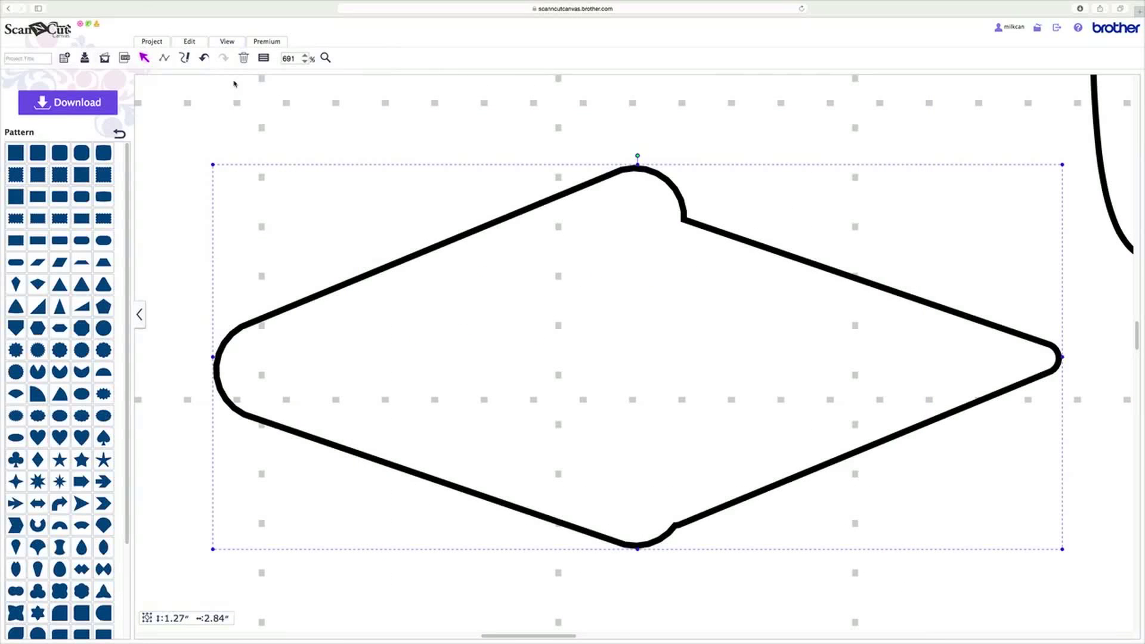
Fit the view to all content and set the zoom to 50%.
click(216, 45)
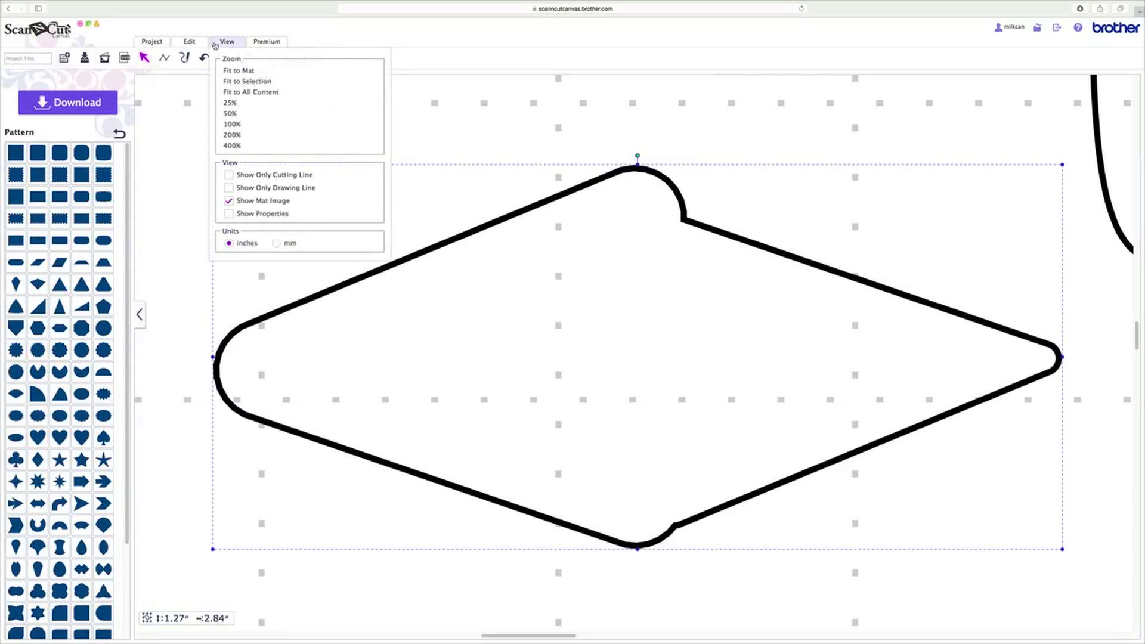
click(232, 92)
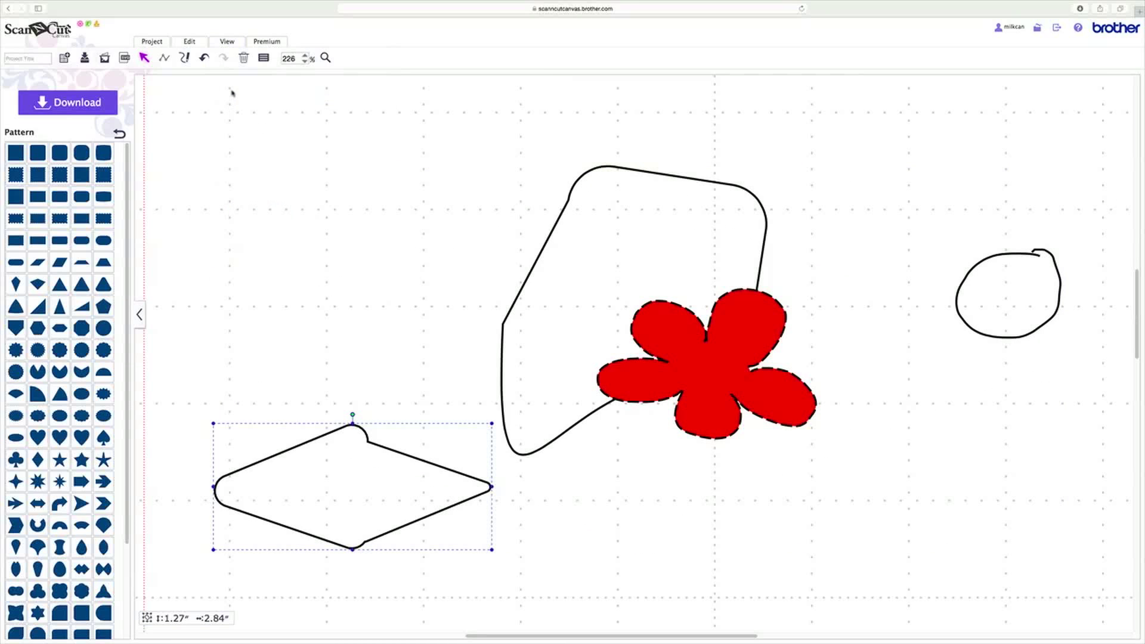
click(226, 42)
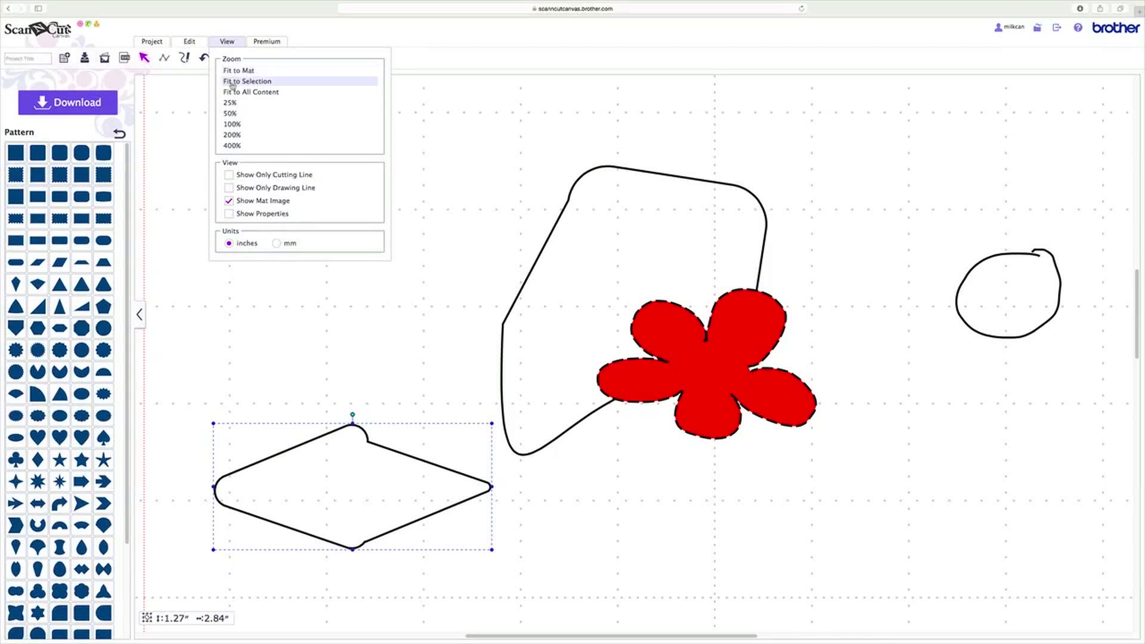
click(232, 114)
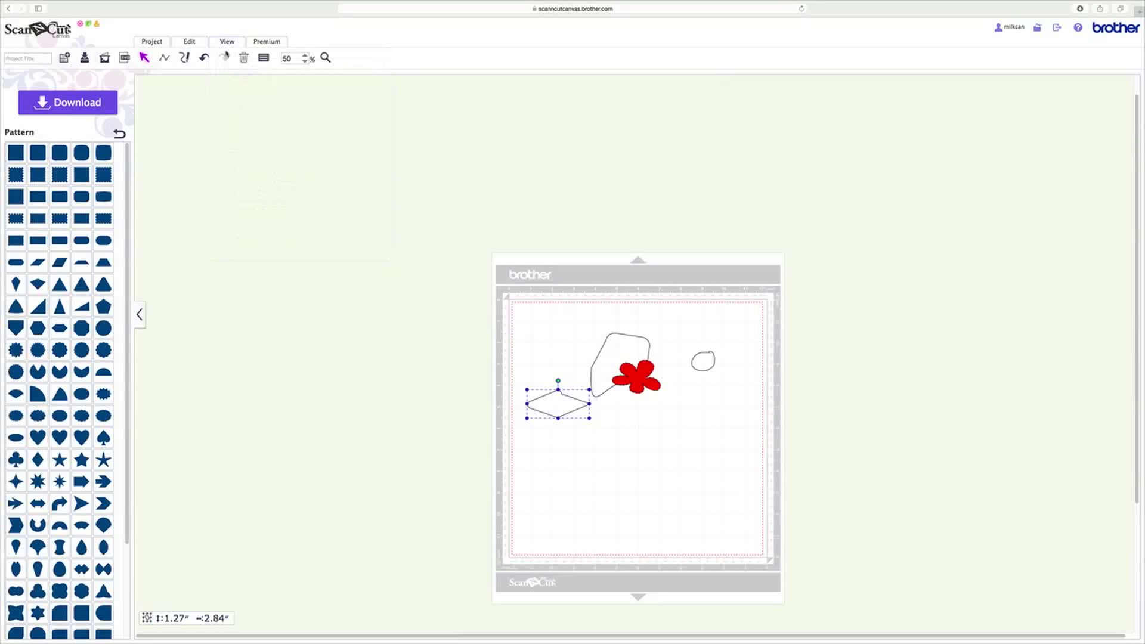
Look over the view and units options and the Premium rhinestone and printable sticker tools, and deselect the merged diamond.
click(228, 42)
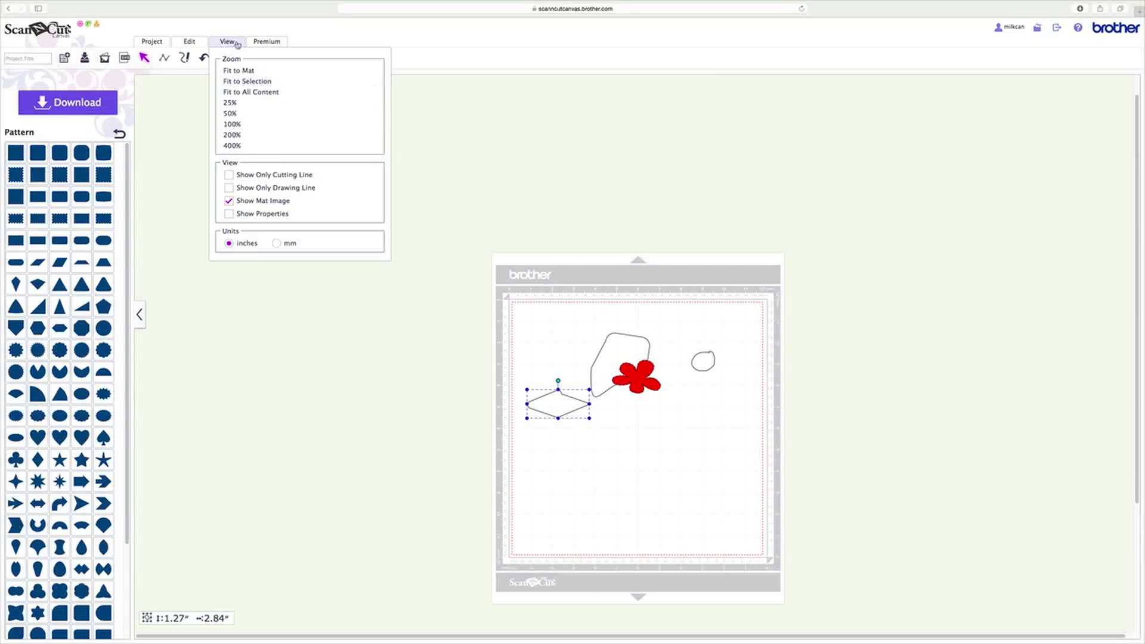
click(262, 43)
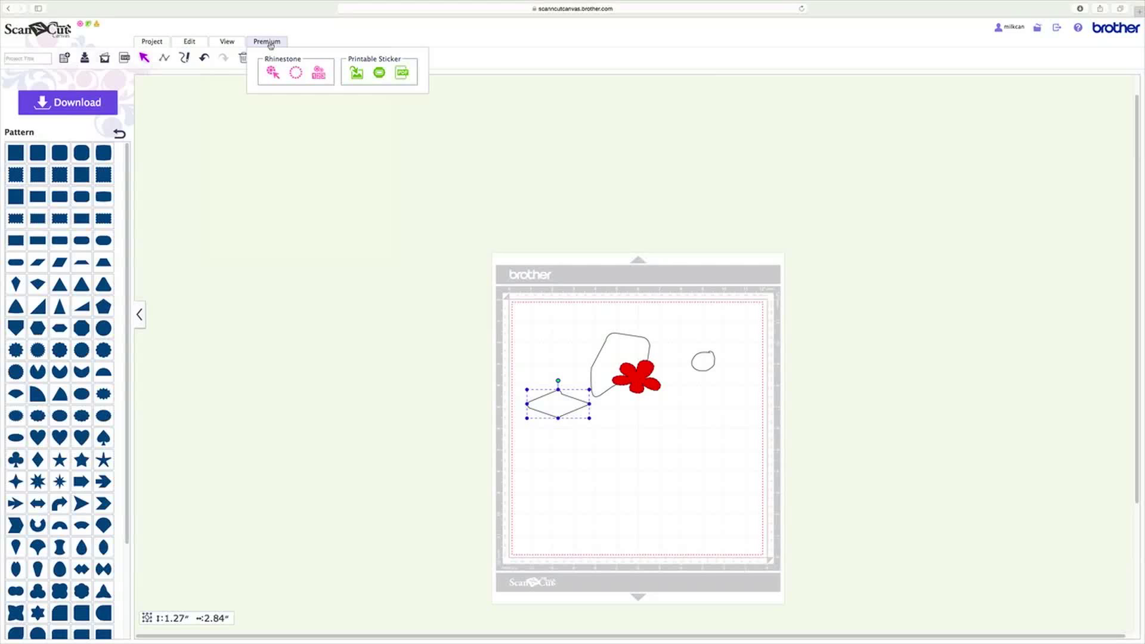
click(310, 136)
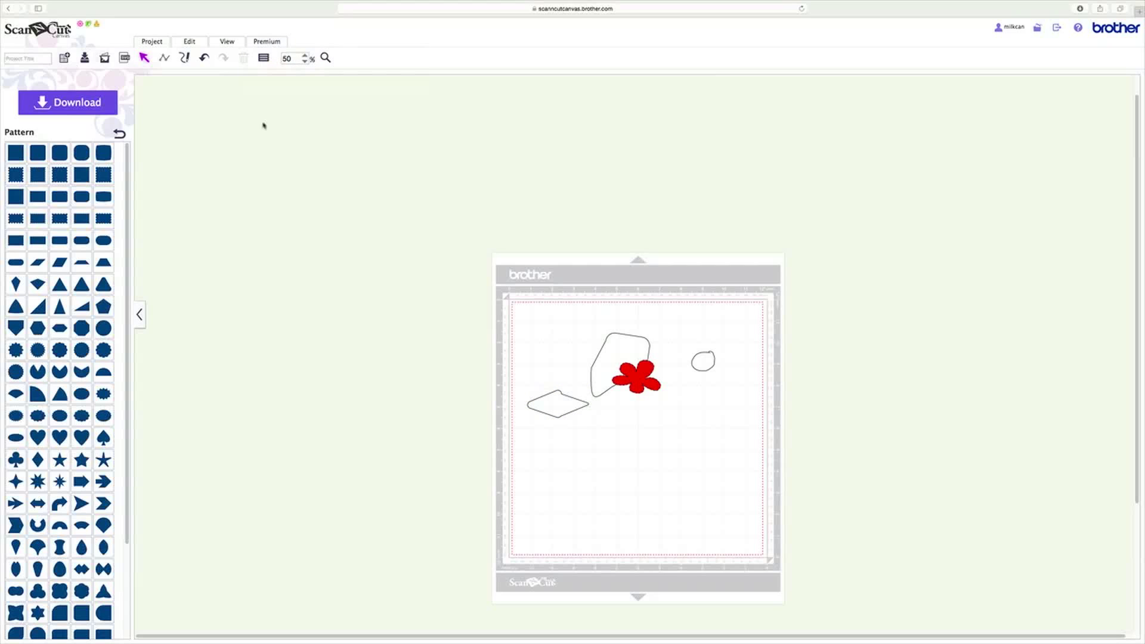
Add the yellow wavy pattern from the Border category to the mat.
click(119, 134)
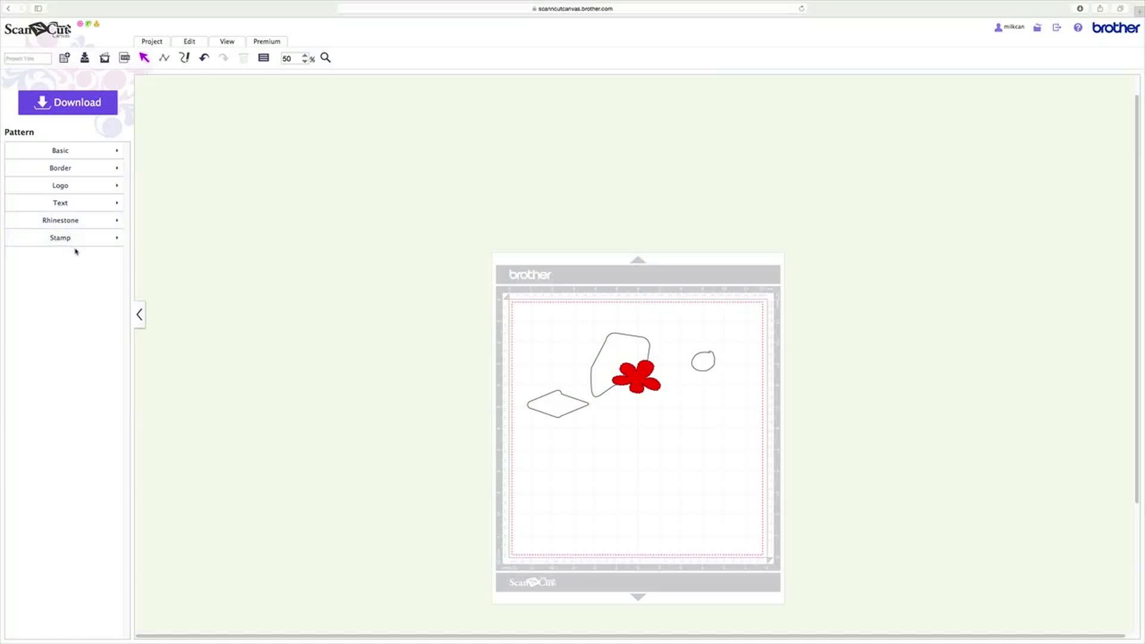
click(115, 171)
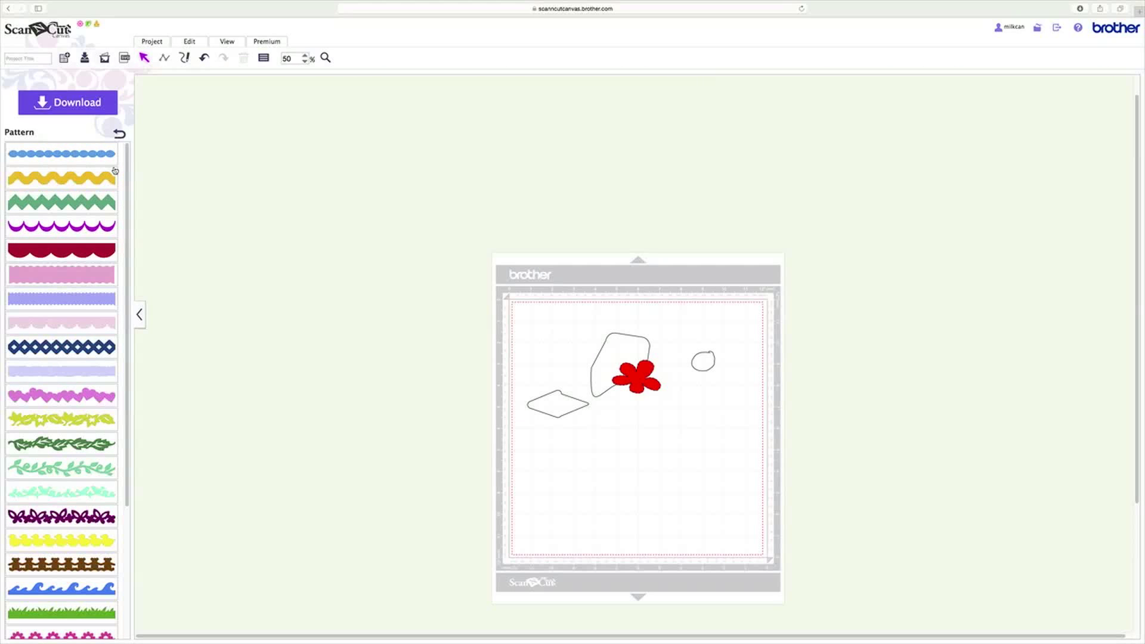
click(94, 178)
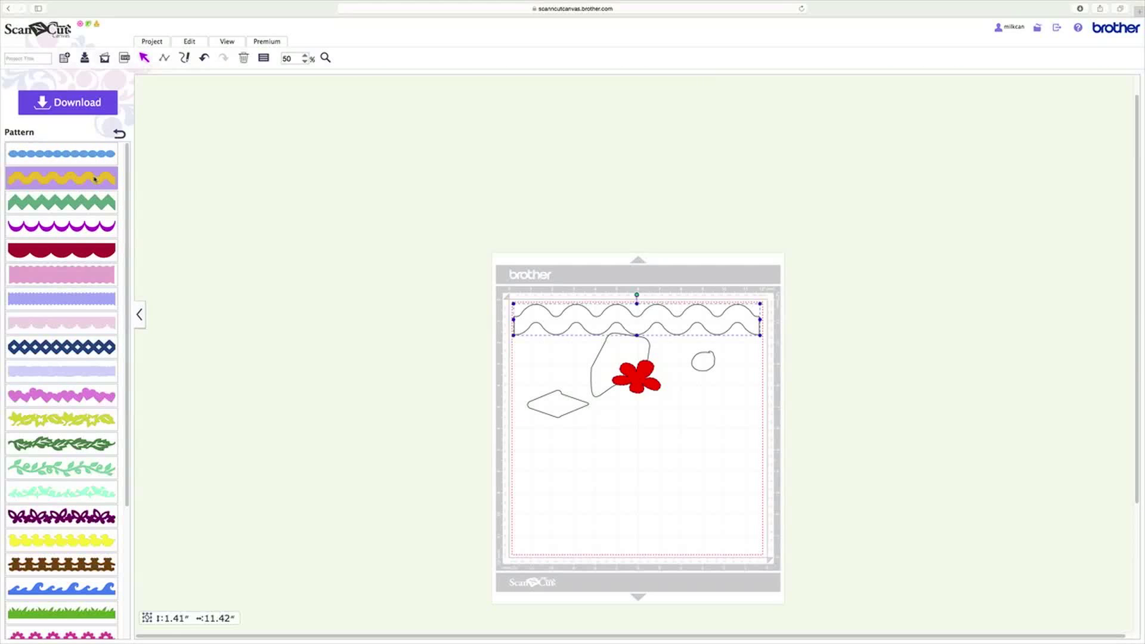